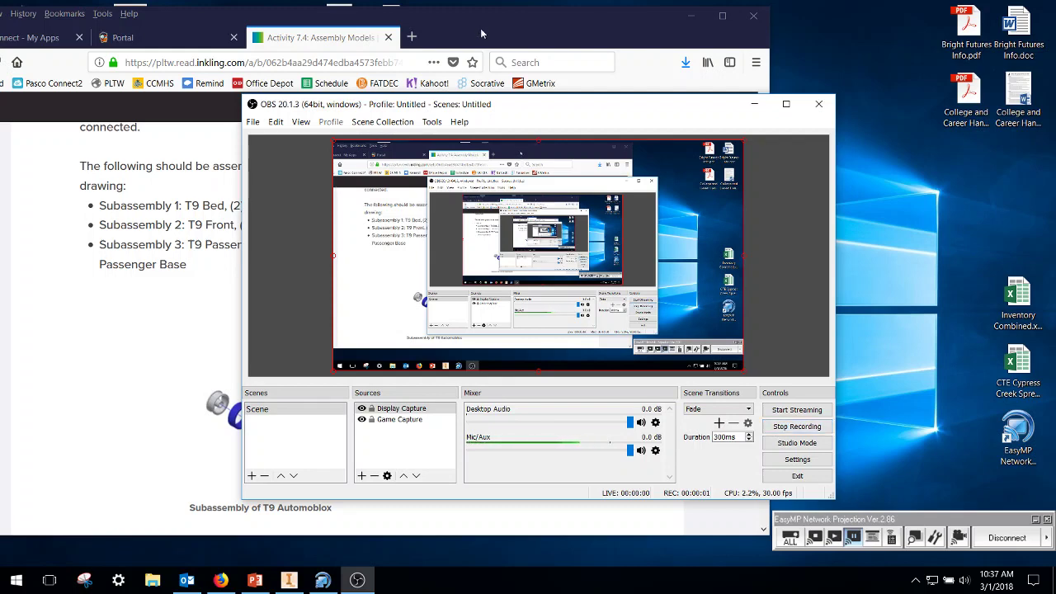
- Switch to Autodesk Inventor and create a new assembly file from the Standard.iam template
left_click(481, 34)
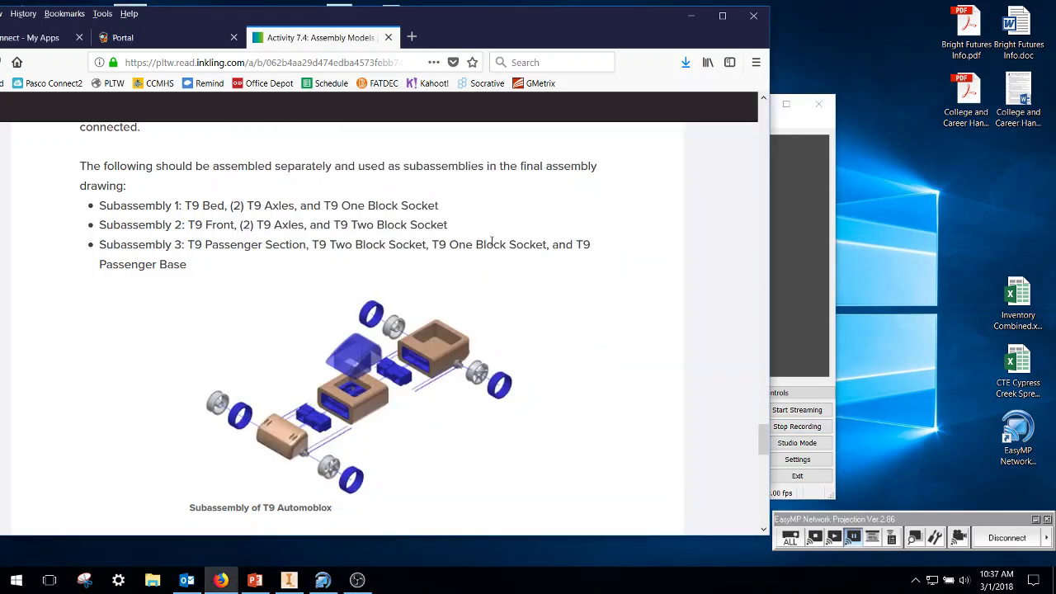
scroll(489, 244, "up", 4)
scroll(490, 252, "down", 2)
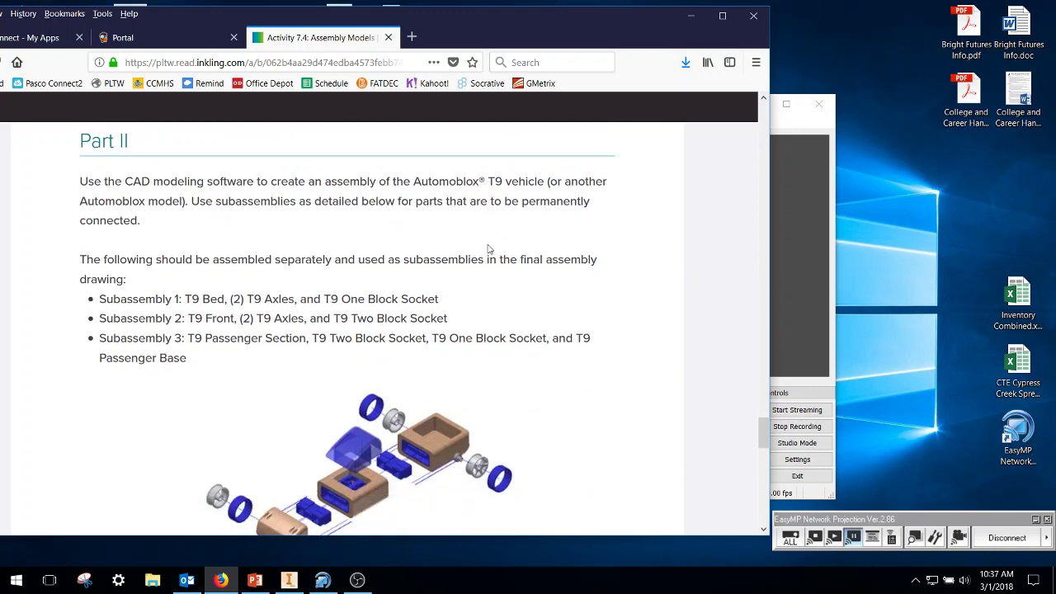
left_click(289, 579)
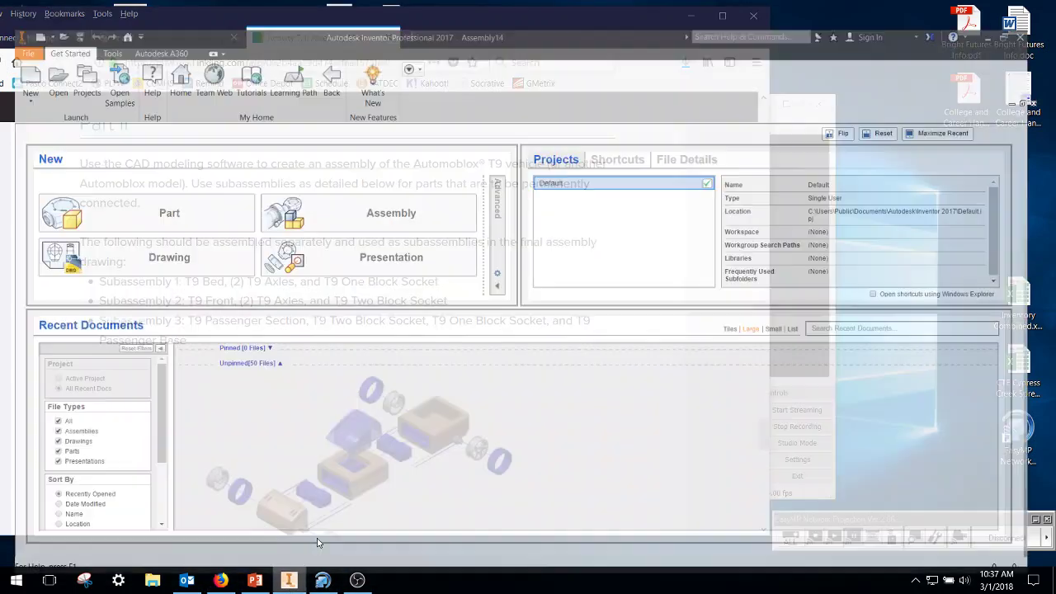
left_click(15, 53)
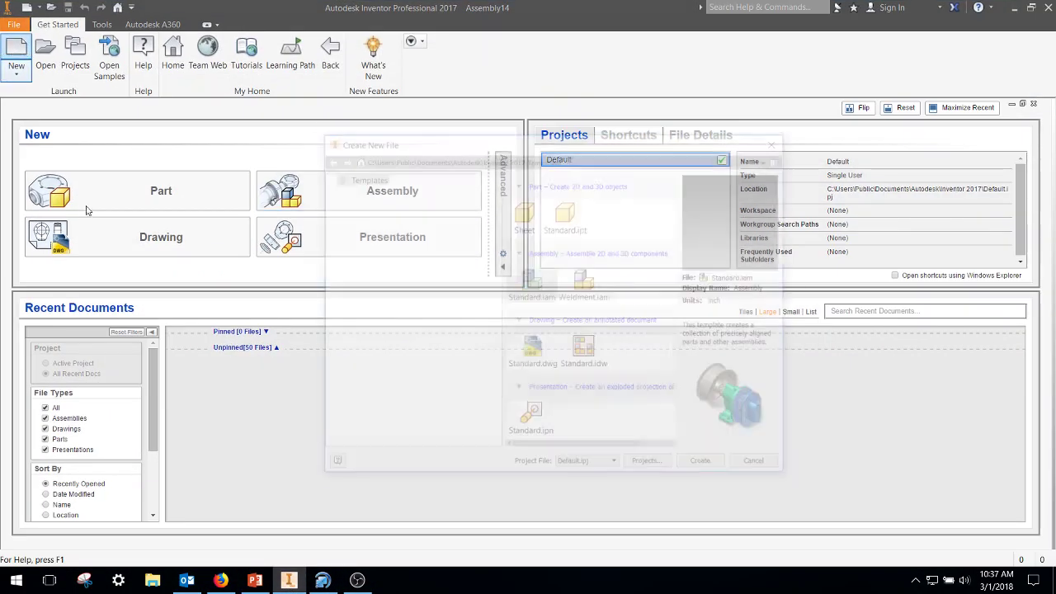
left_click(709, 467)
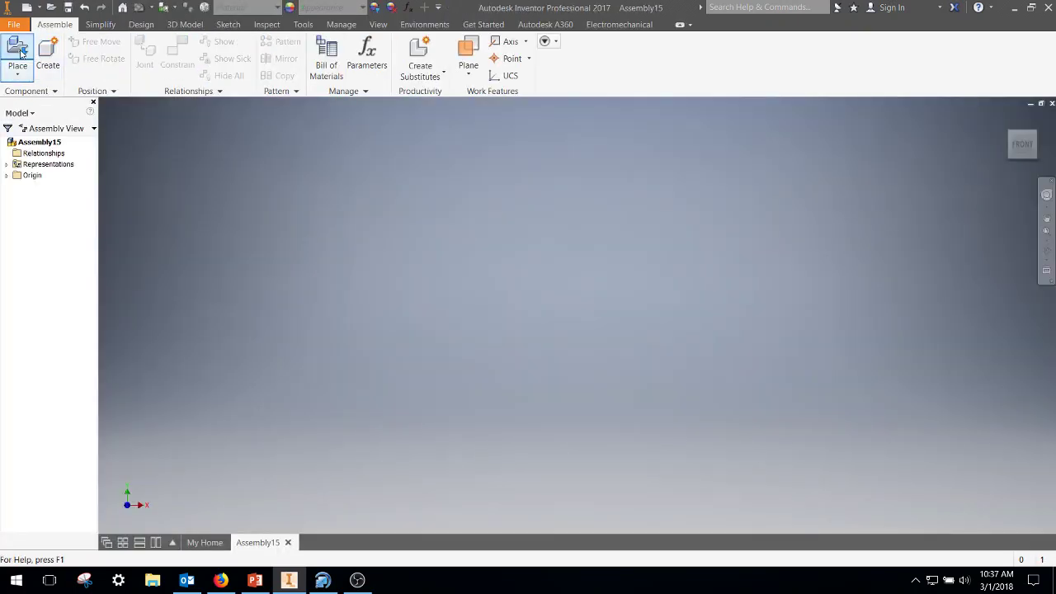
- Place one instance of the Sub 1a.iam subassembly from the t9Automoblox folder into the new assembly
left_click(17, 51)
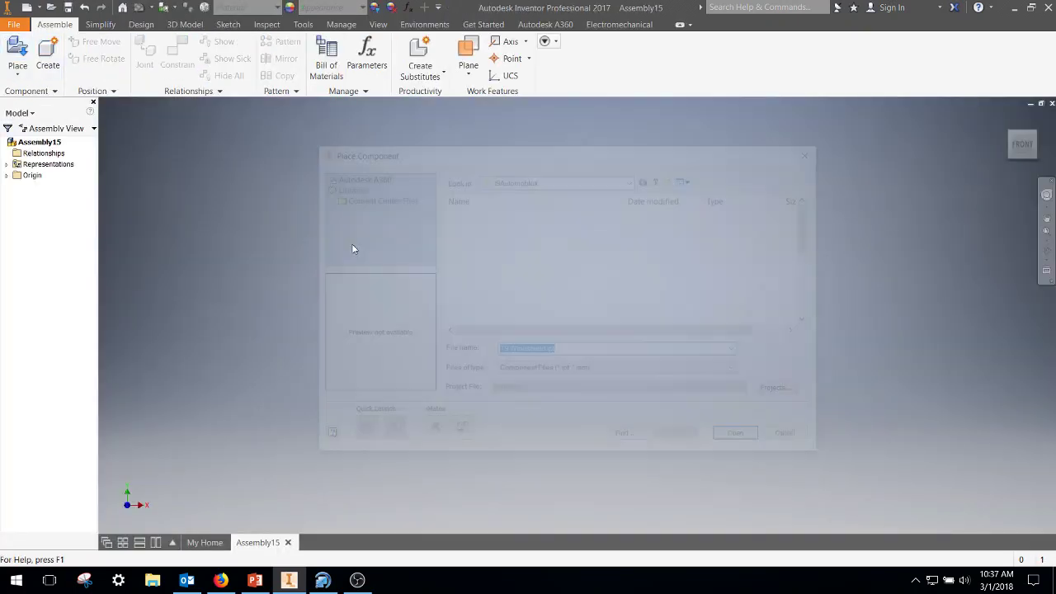
left_click(482, 252)
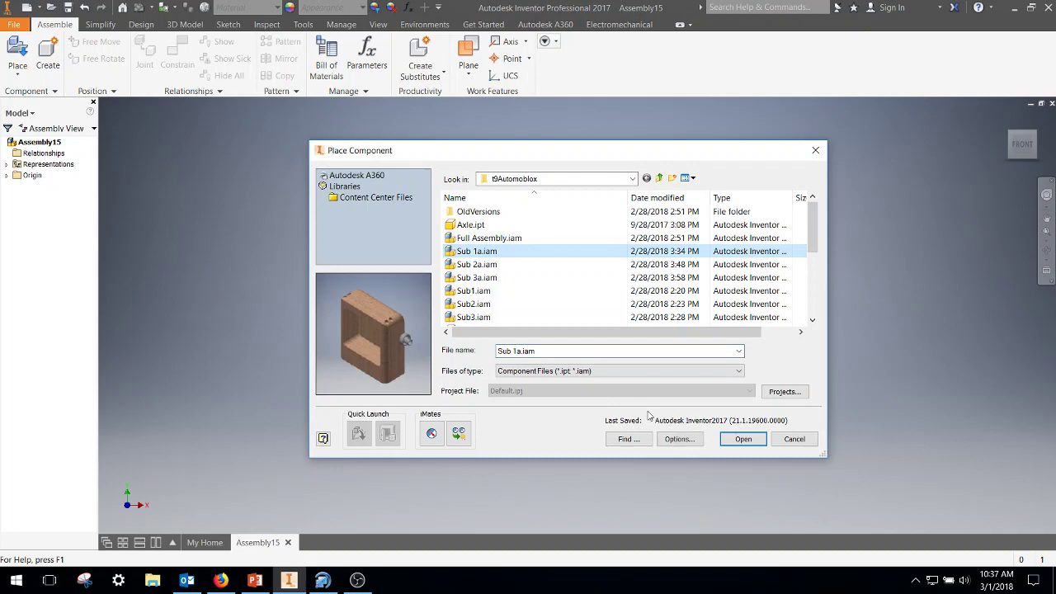
left_click(743, 438)
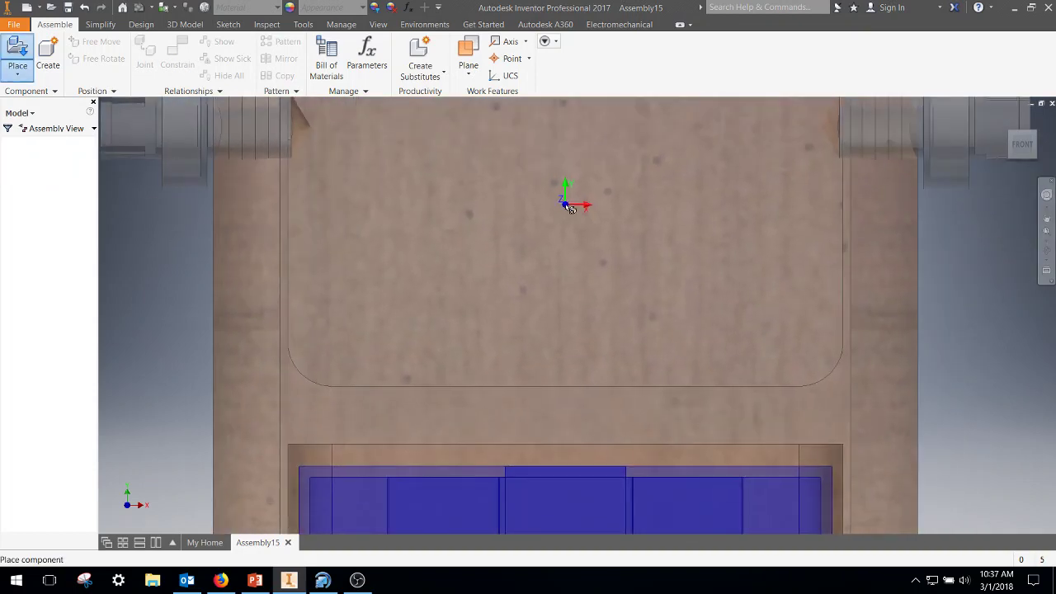
left_click(565, 204)
right_click(591, 223)
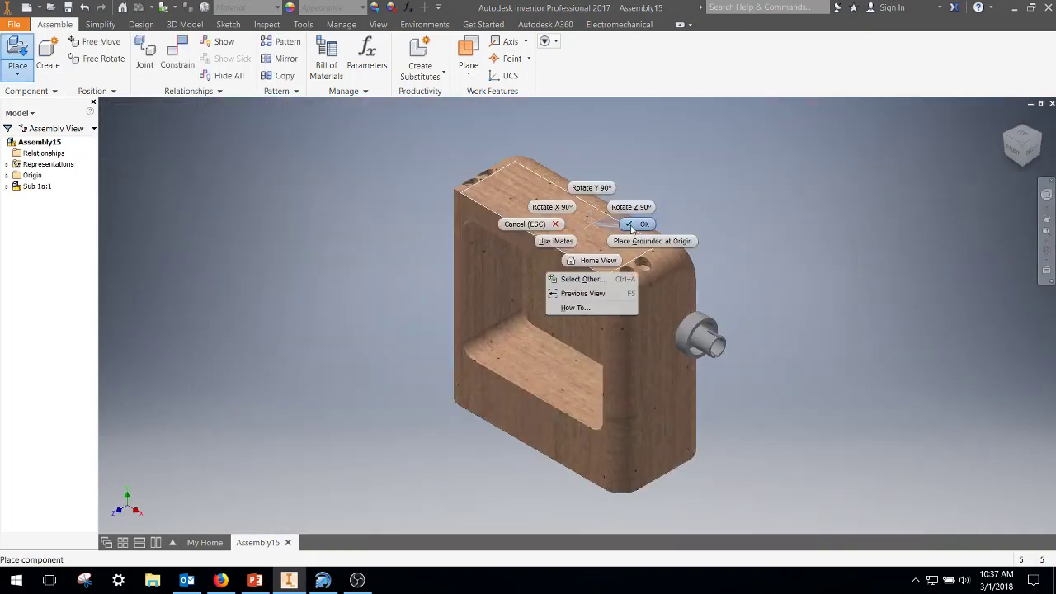
left_click(632, 225)
- Place one instance of Sub 2a.iam well below Sub 1a, leaving room between them
scroll(631, 254, "up", 4)
middle_click_drag(671, 292, 656, 247)
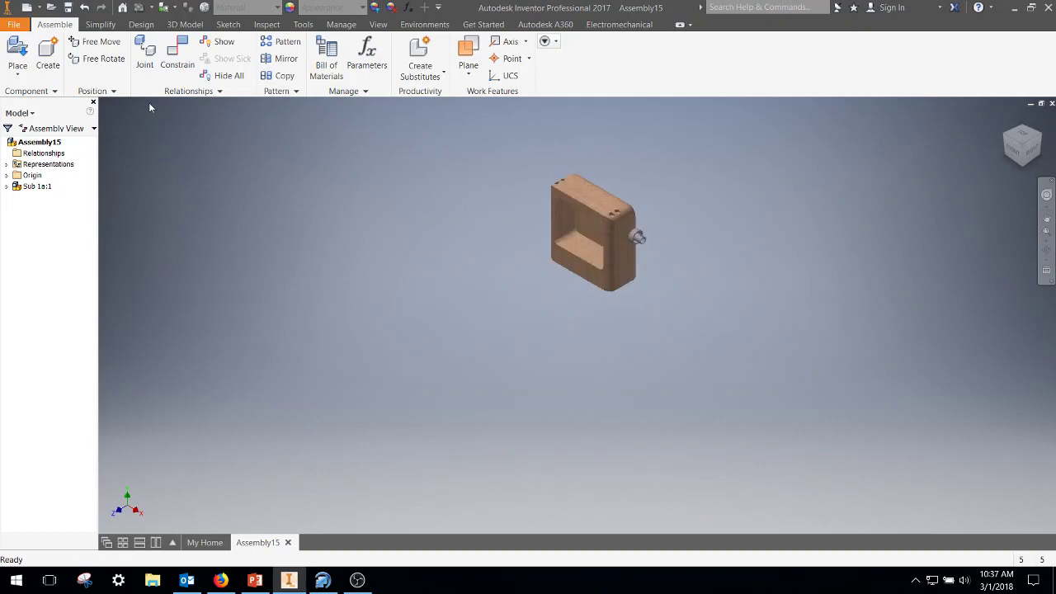
left_click(18, 51)
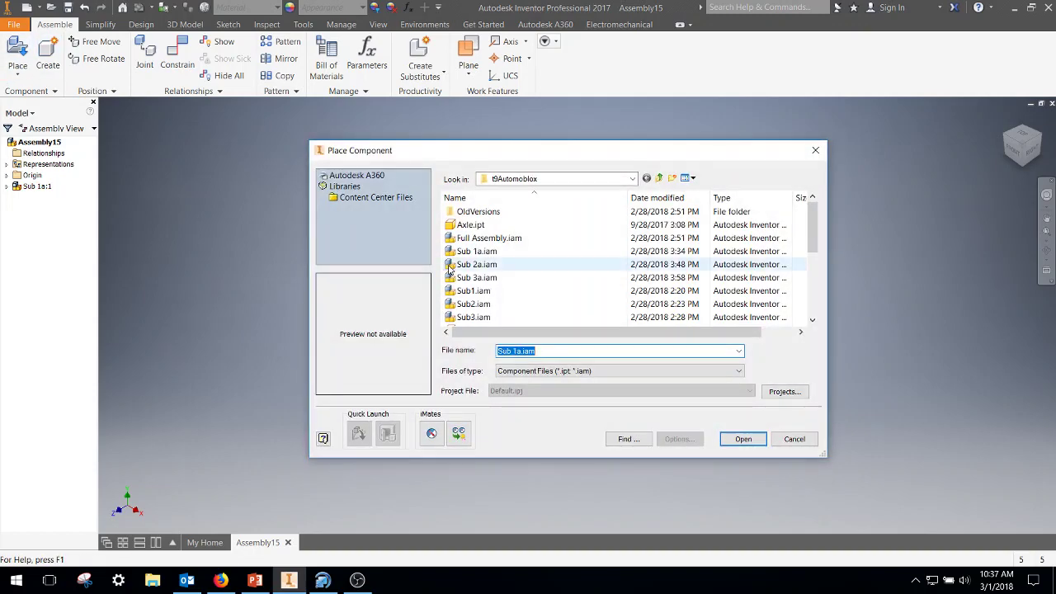
left_click(476, 264)
left_click(742, 439)
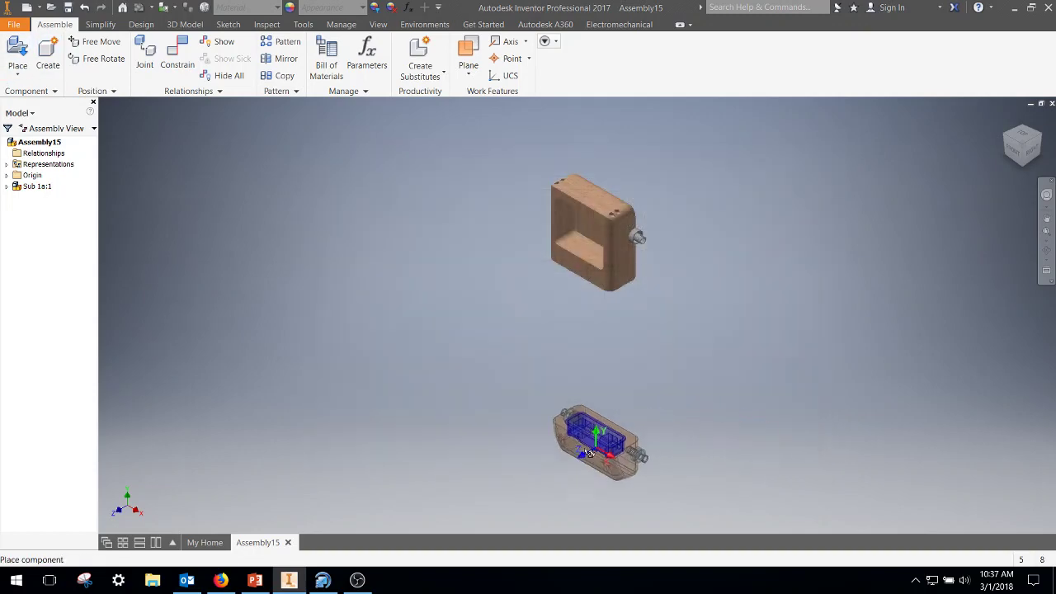
left_click(587, 487)
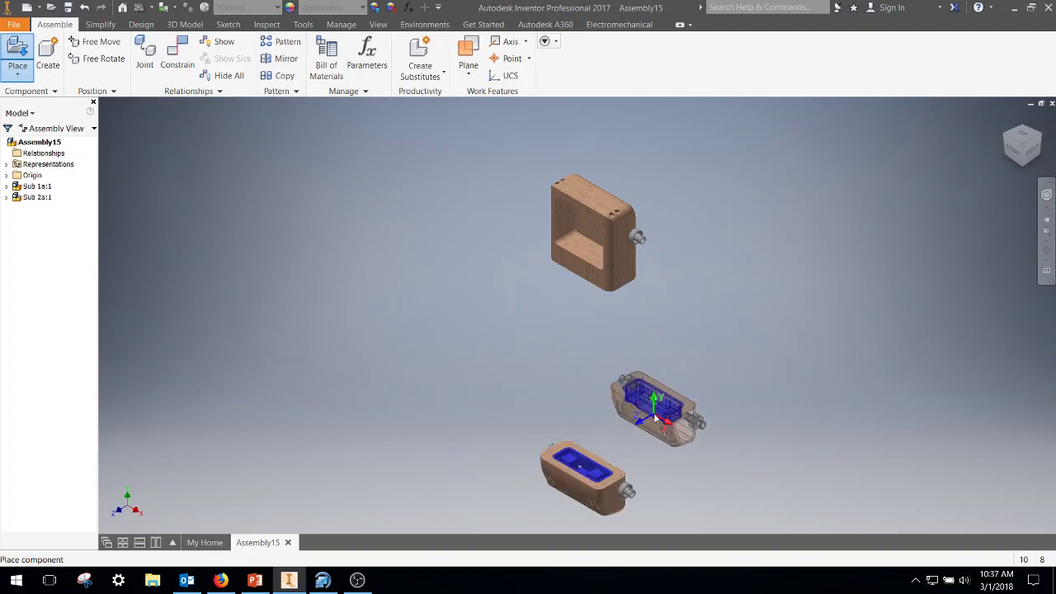
right_click(666, 394)
left_click(698, 448)
- Place one instance of Sub 3a.iam between Sub 1a and Sub 2a
left_click(18, 51)
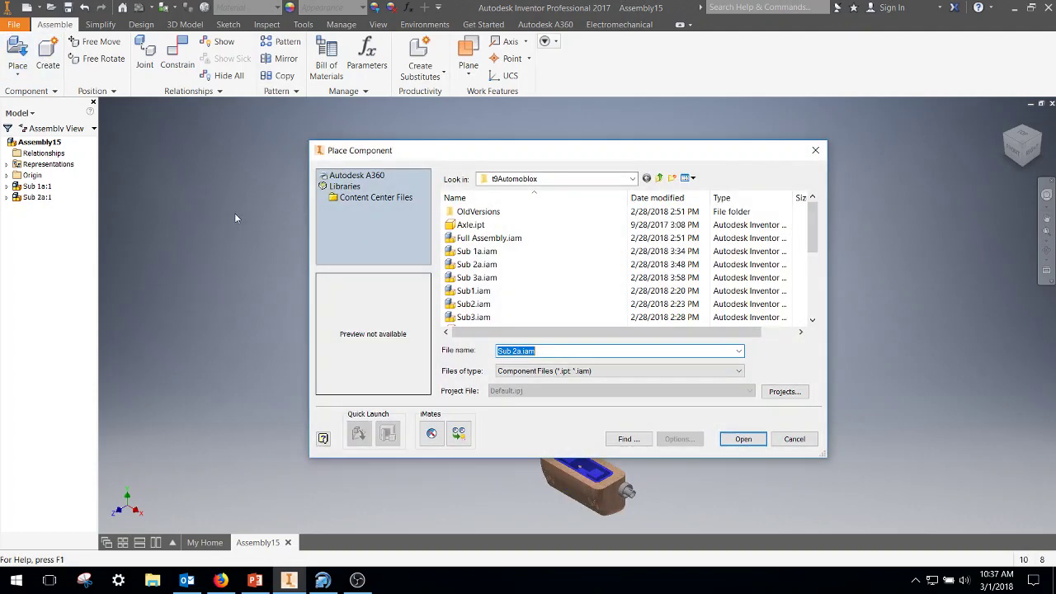
left_click(470, 278)
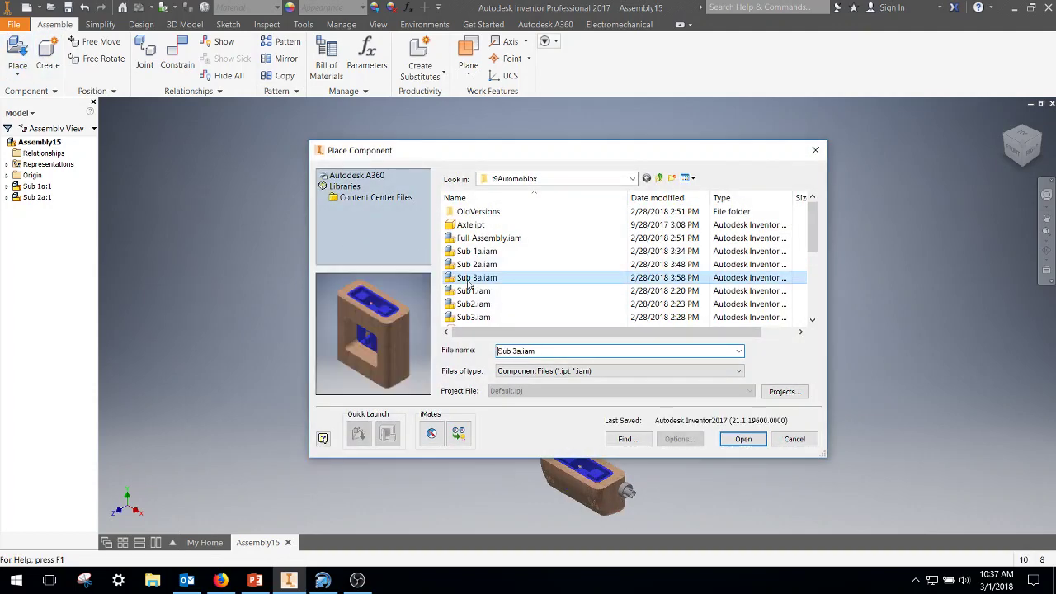
left_click(752, 440)
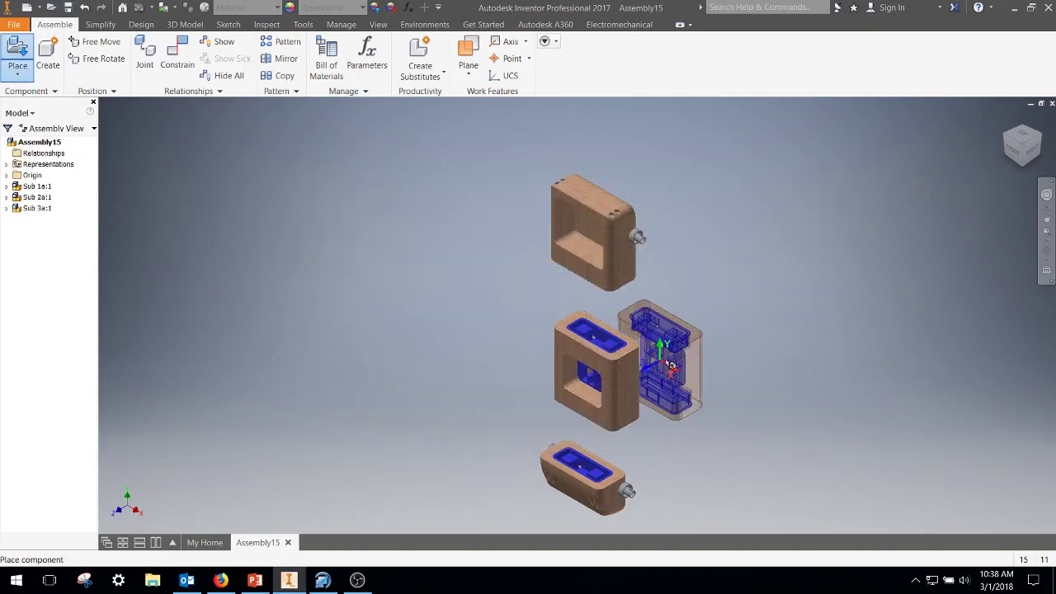
right_click(670, 365)
left_click(703, 337)
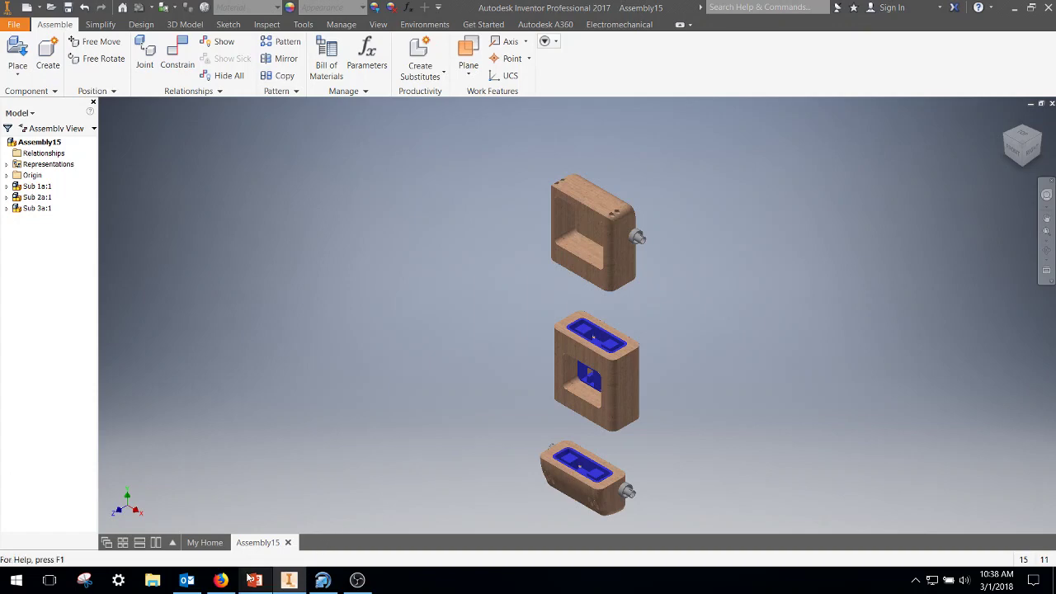
- Check the Part II exploded view in the browser, return to Inventor and ground the middle subassembly, Sub 3a
left_click(221, 579)
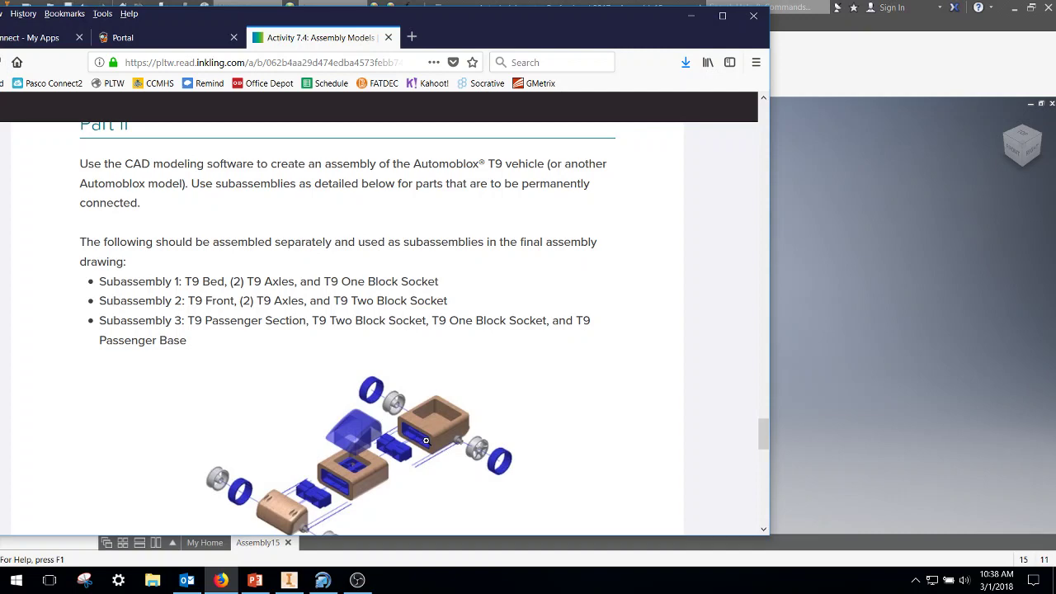
left_click(838, 79)
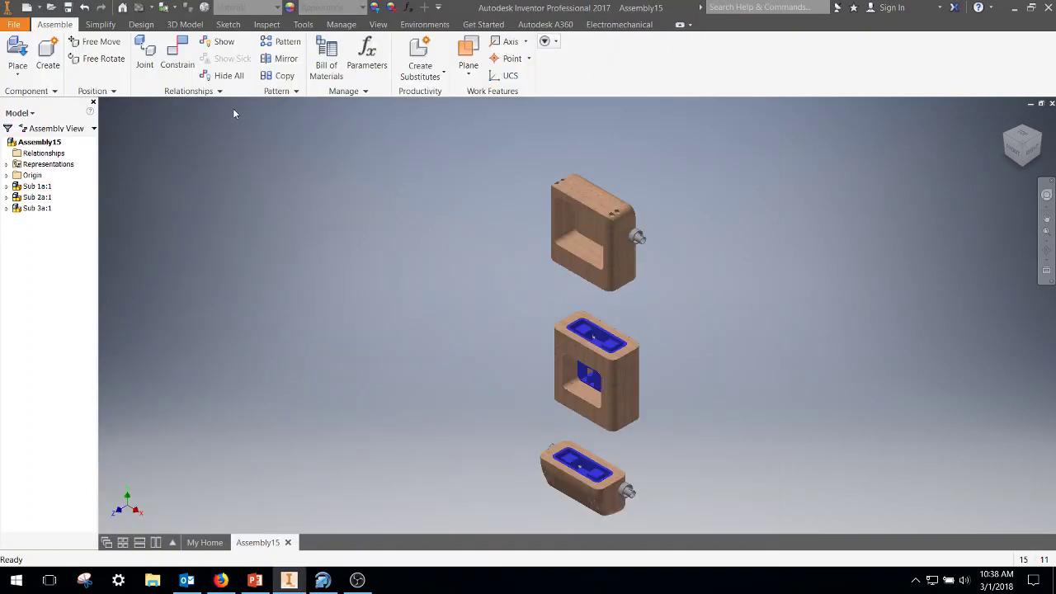
left_click(183, 54)
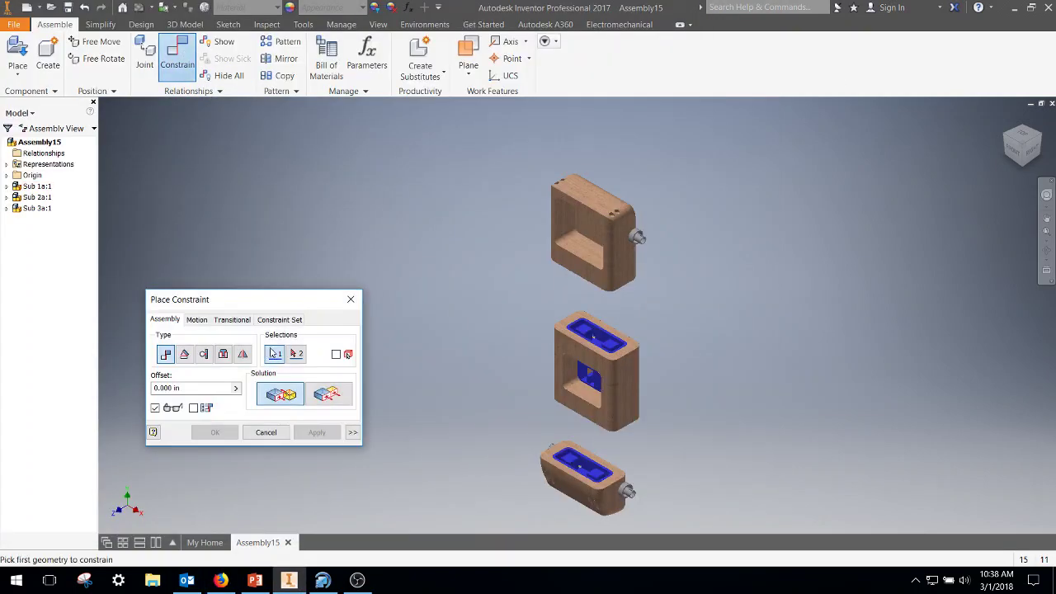
left_click(355, 305)
left_click(618, 384)
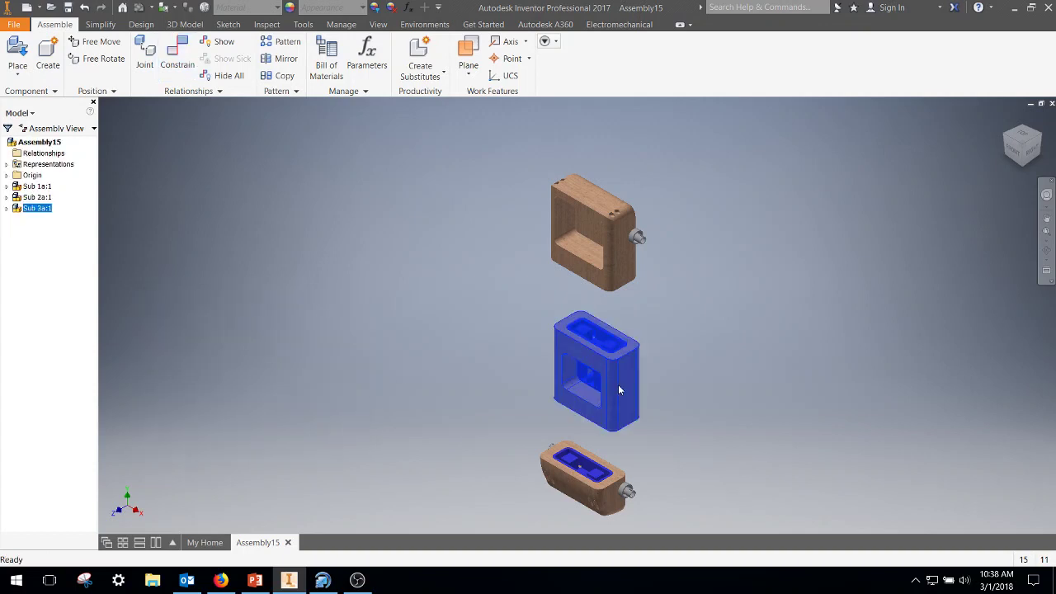
right_click(618, 384)
left_click(602, 443)
- Constrain the axle-side faces of Sub 1a and Sub 2a flush with the matching side face of Sub 3a
left_click(171, 51)
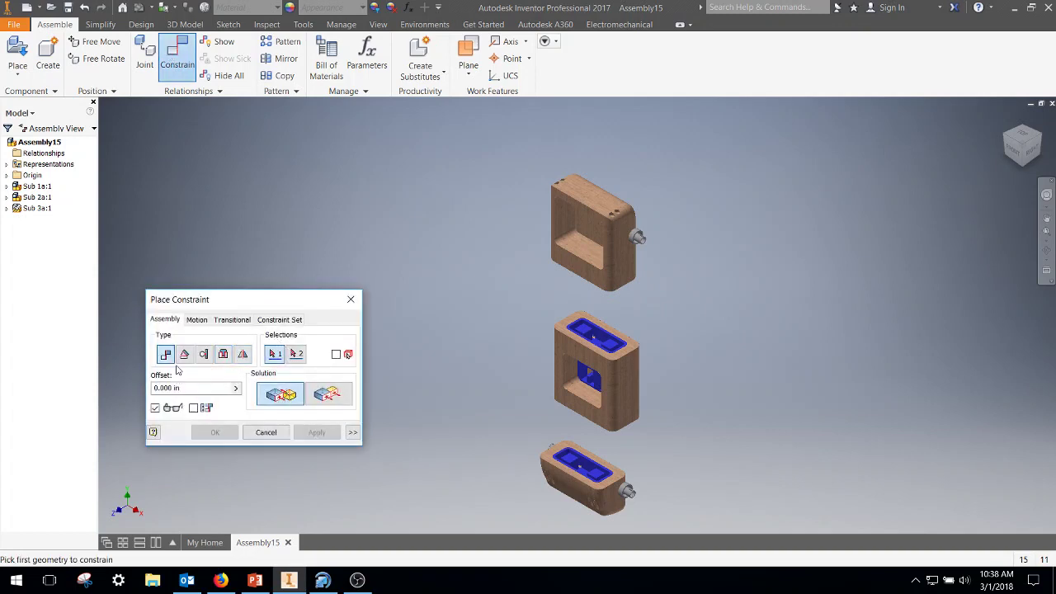
left_click(328, 397)
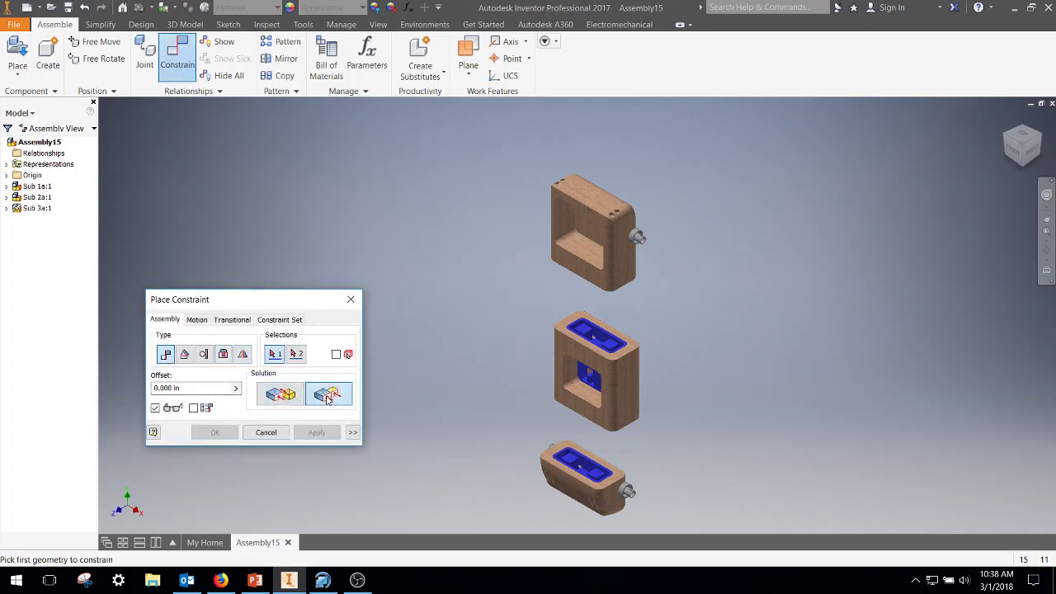
left_click(629, 278)
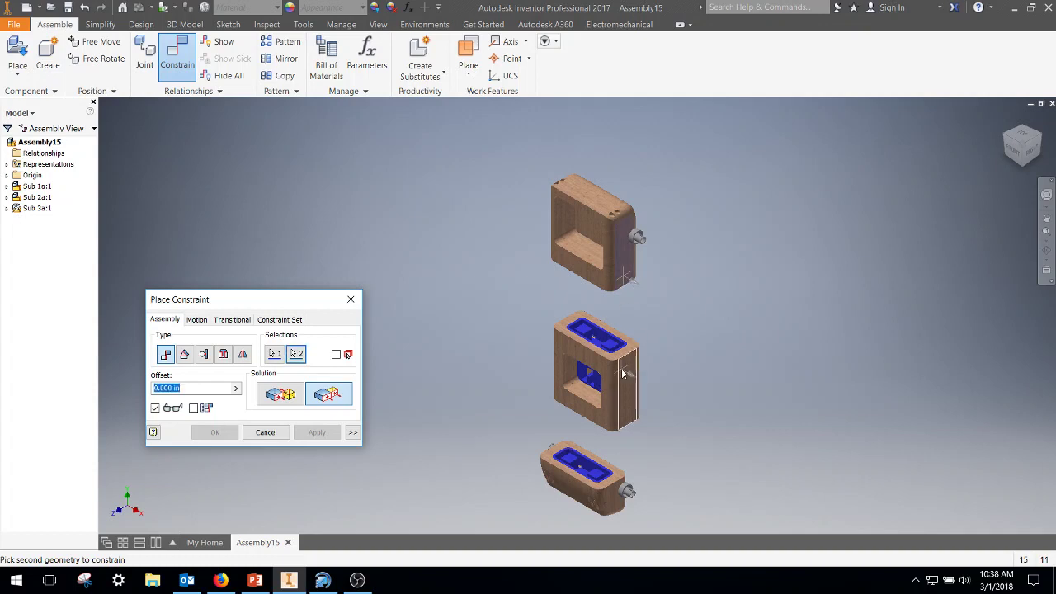
left_click(635, 405)
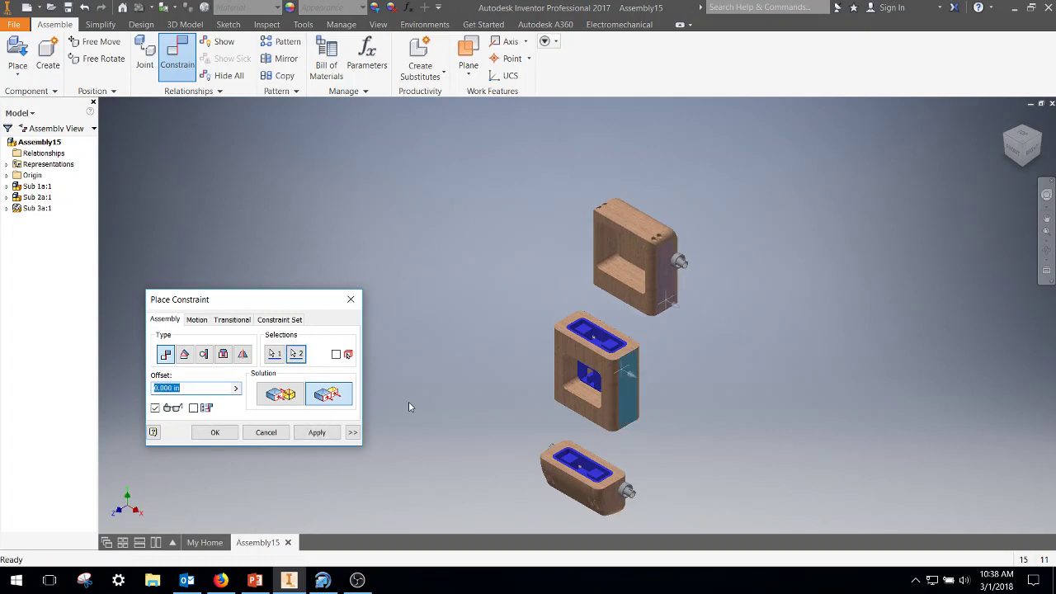
left_click(305, 434)
left_click(631, 397)
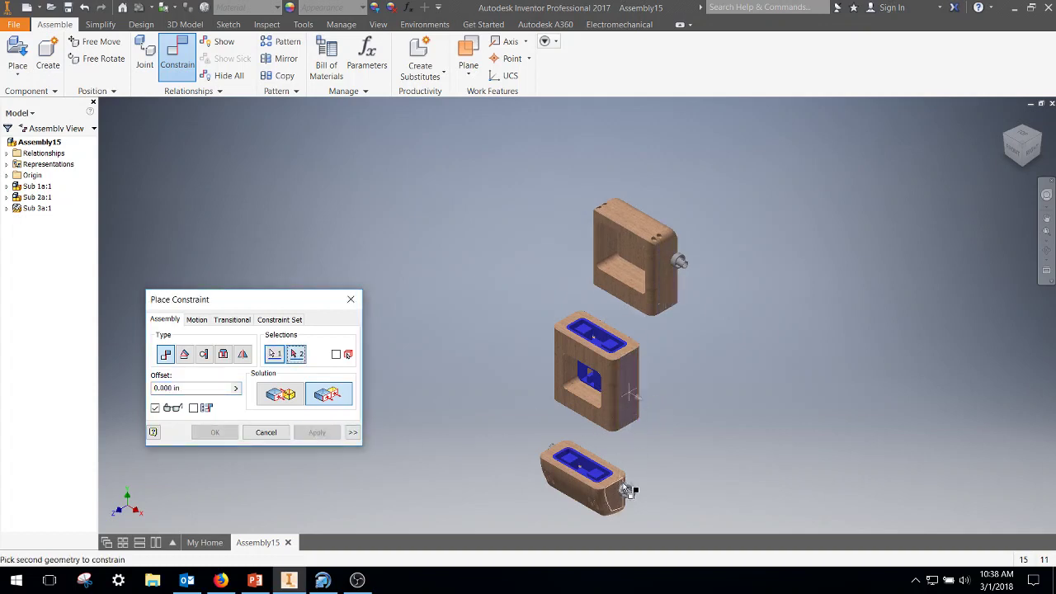
left_click(612, 495)
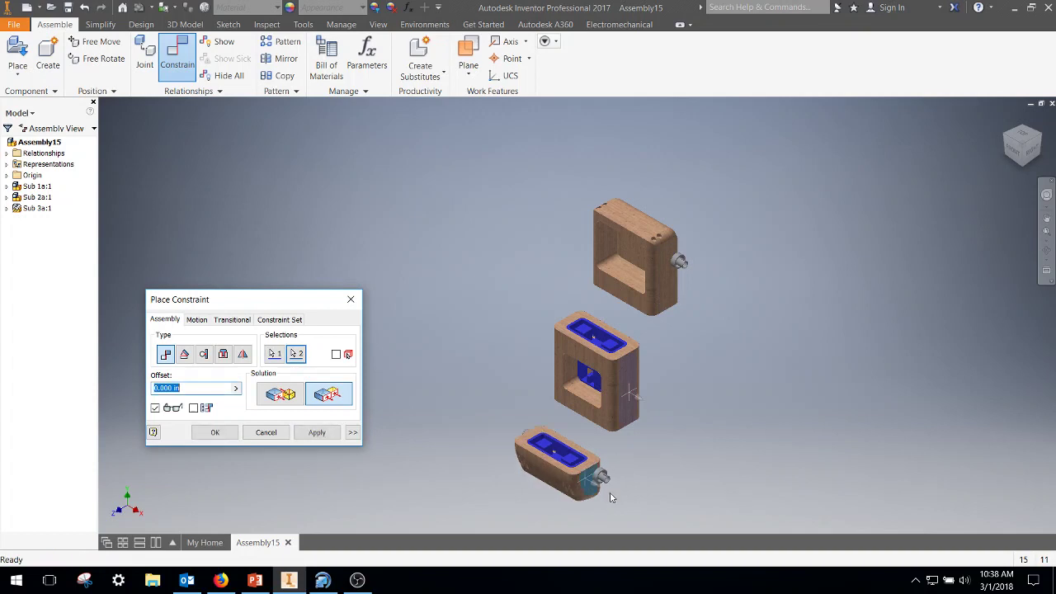
left_click(330, 437)
- Constrain the broad underside faces of Sub 1a and Sub 2a flush with the underside of Sub 3a
middle_click_drag(744, 375, 651, 375, "shift")
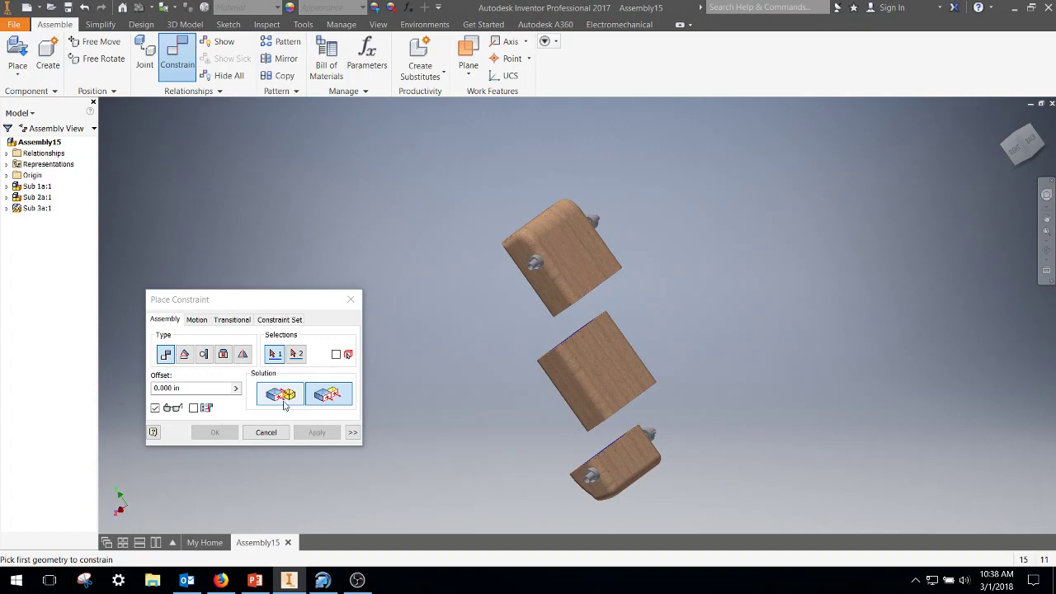
left_click(593, 266)
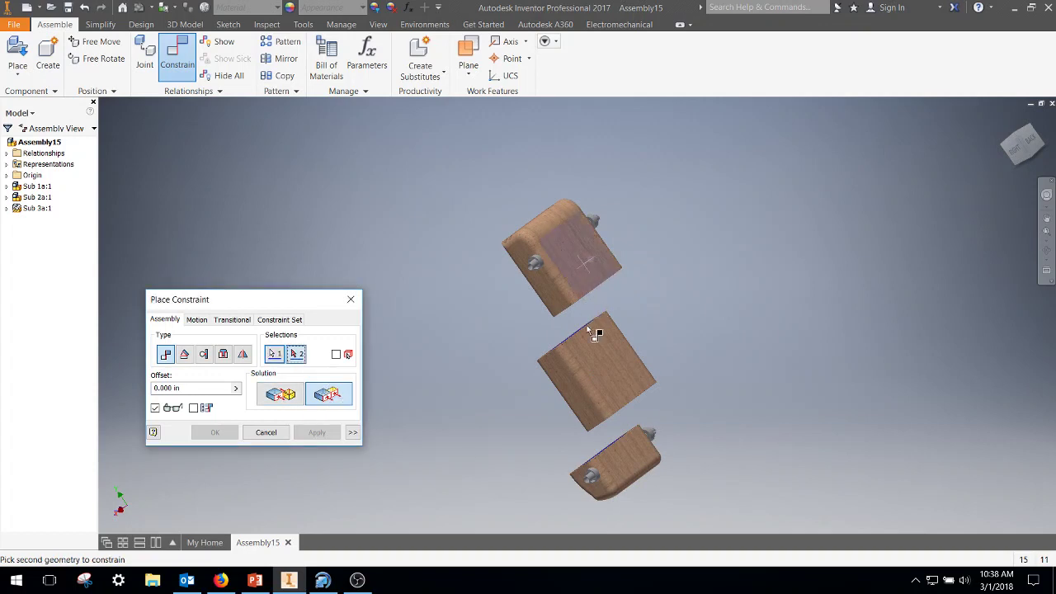
left_click(595, 334)
left_click(331, 428)
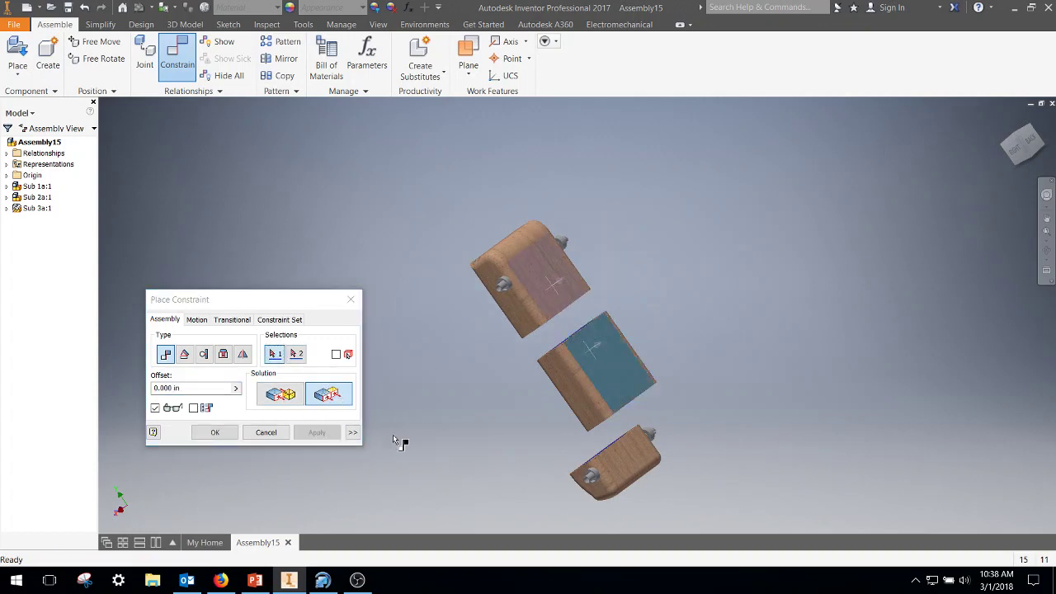
left_click(624, 366)
left_click(631, 446)
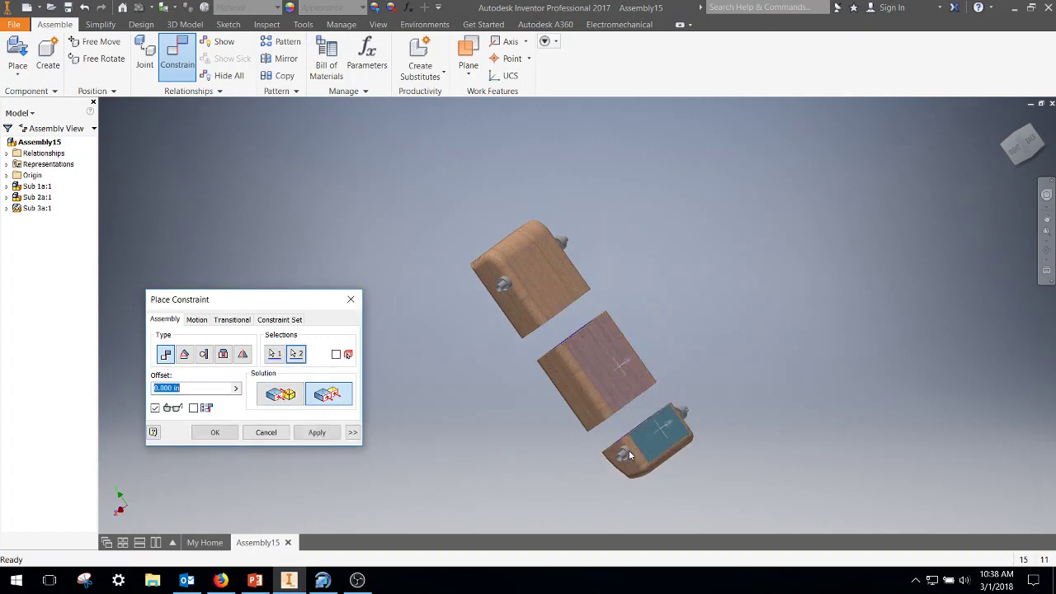
left_click(325, 437)
- Mate the open end face of the larger outer subassembly to the facing end of Sub 3a with a 0.000 in offset
middle_click_drag(549, 363, 546, 323, "shift")
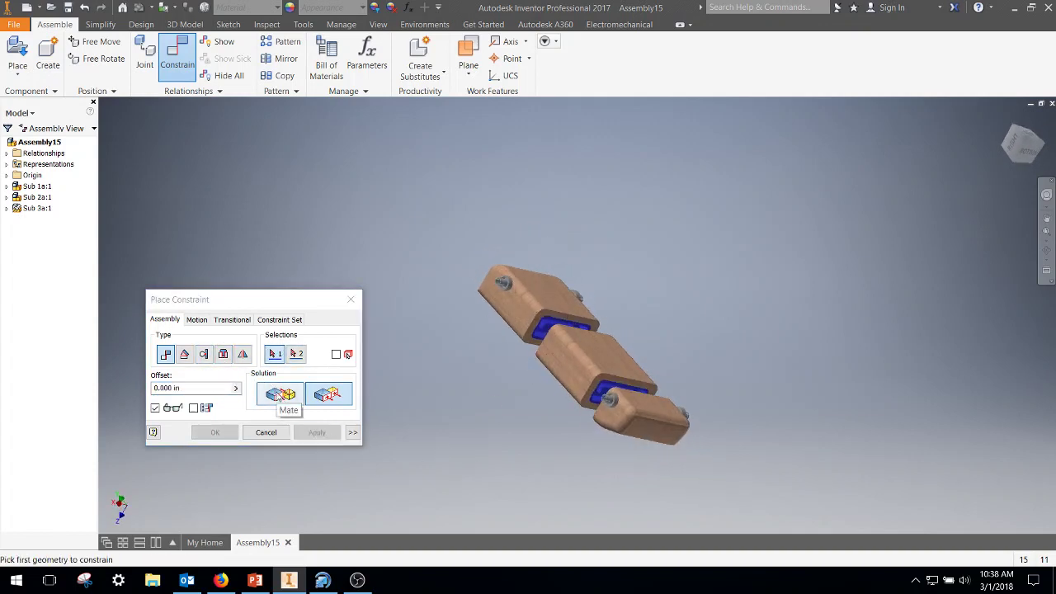
left_click(278, 395)
scroll(537, 337, "up", 5)
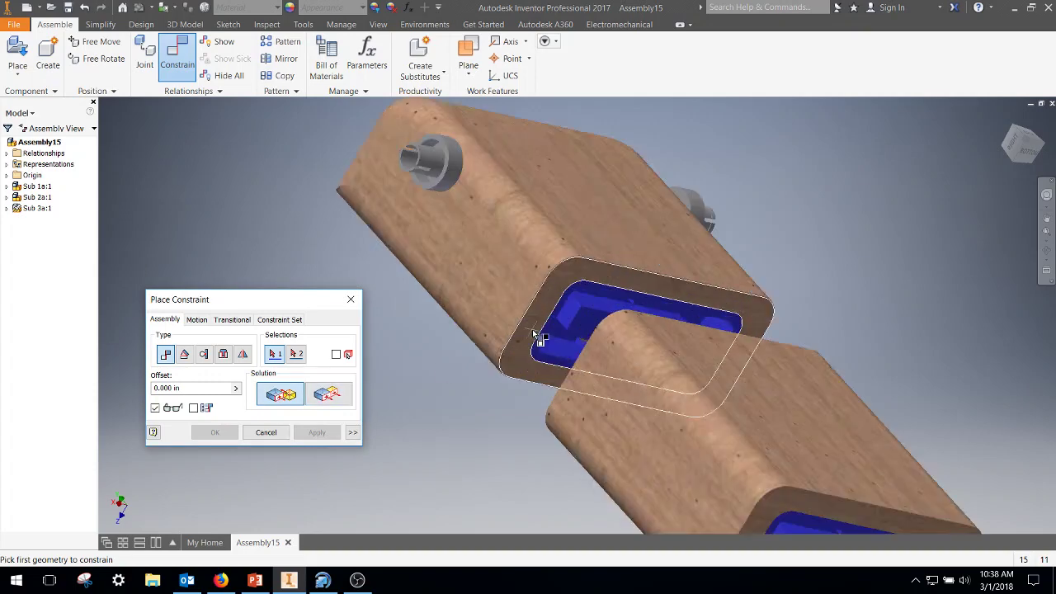
left_click(537, 322)
middle_click_drag(539, 330, 615, 372, "shift")
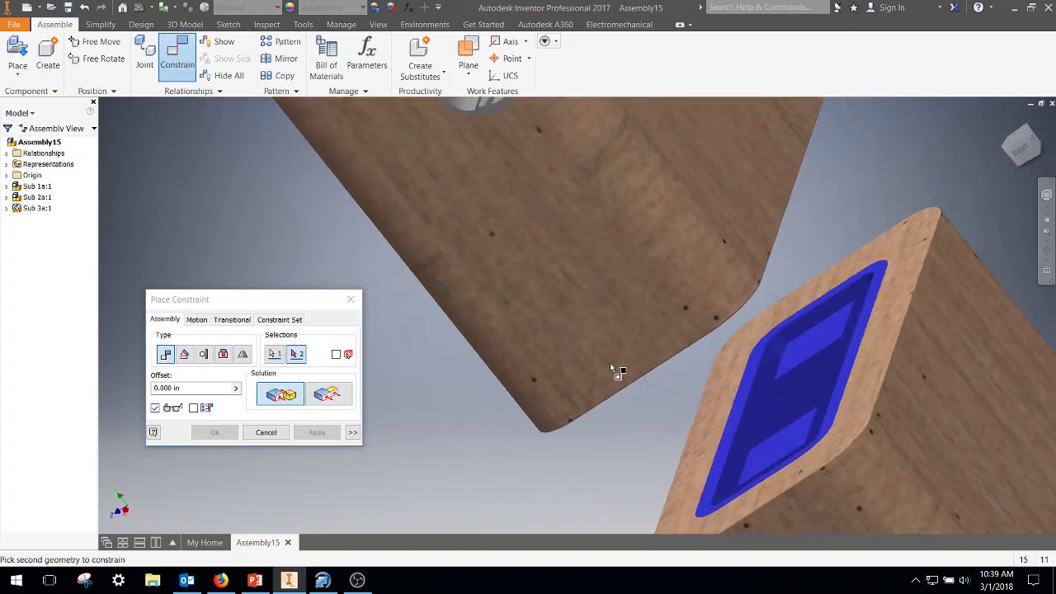
left_click(874, 360)
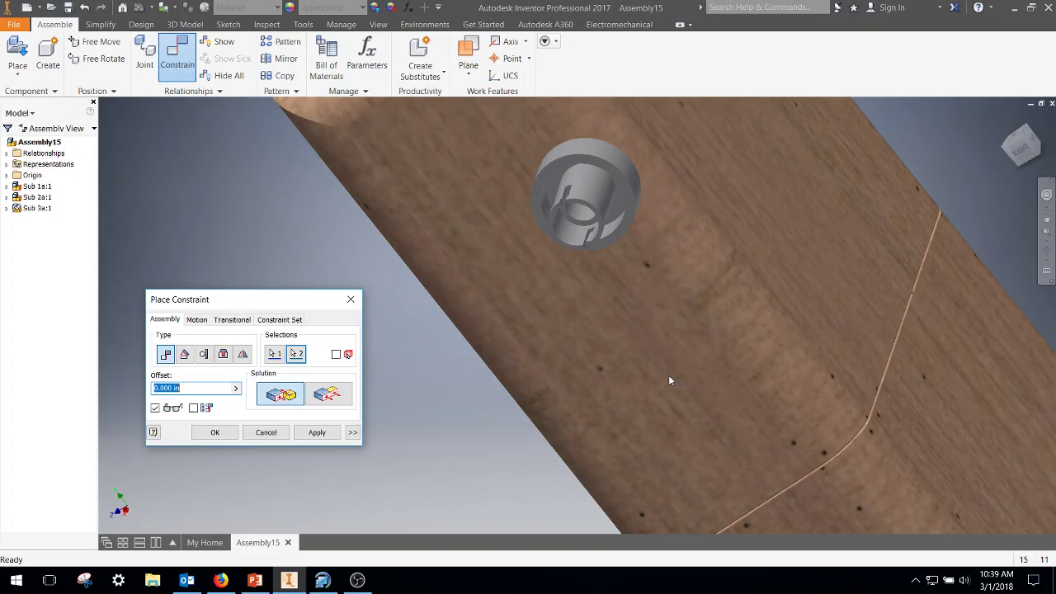
left_click(333, 437)
- Mate the end face of the smaller outer subassembly to the other end of Sub 3a and finish constraining
middle_click_drag(479, 434, 632, 282, "shift")
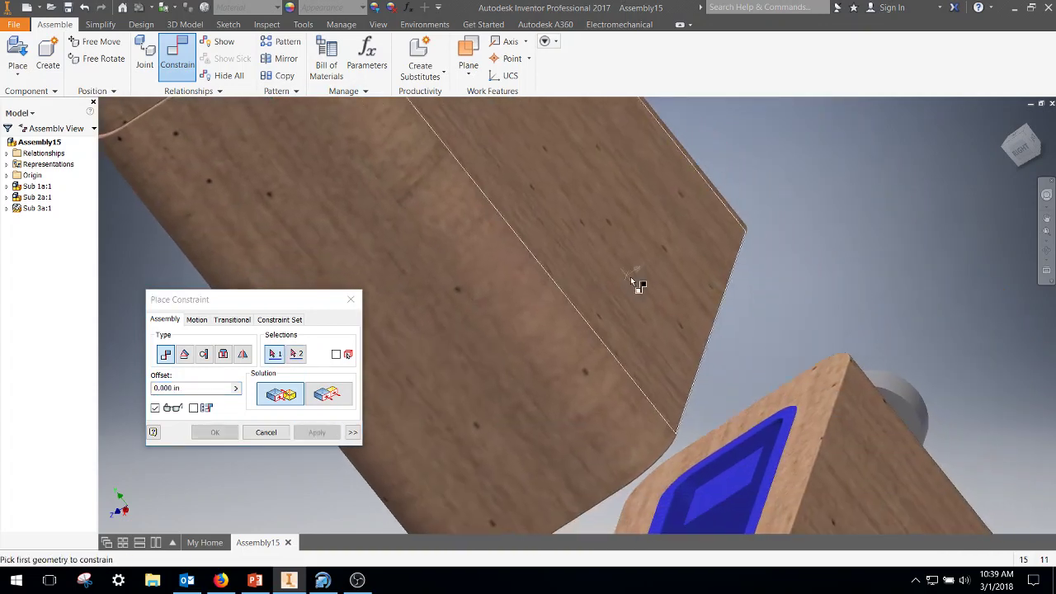
left_click(815, 375)
middle_click_drag(815, 375, 753, 358, "shift")
left_click(327, 151)
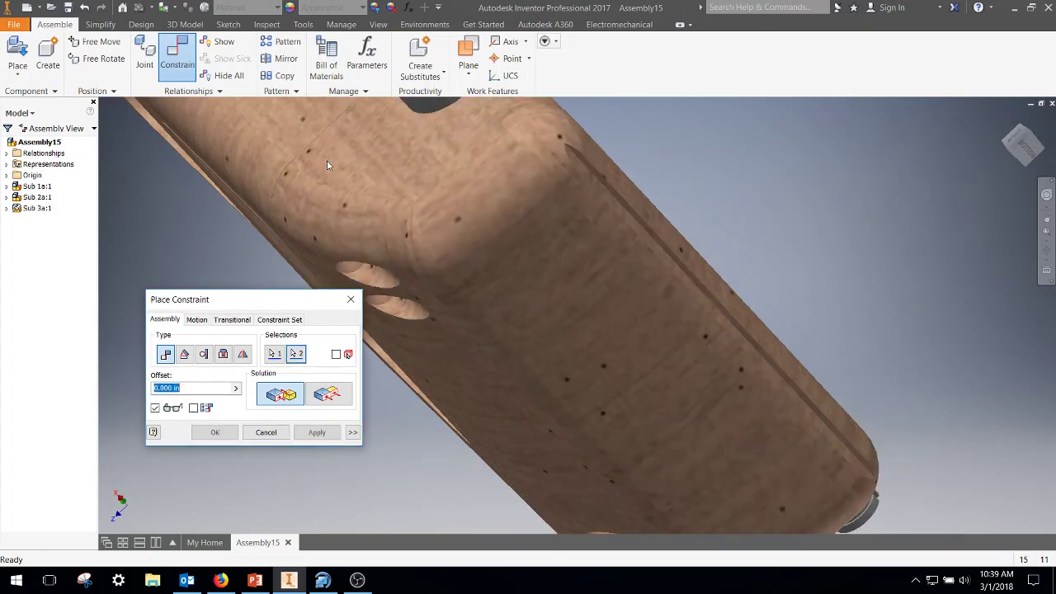
left_click(317, 433)
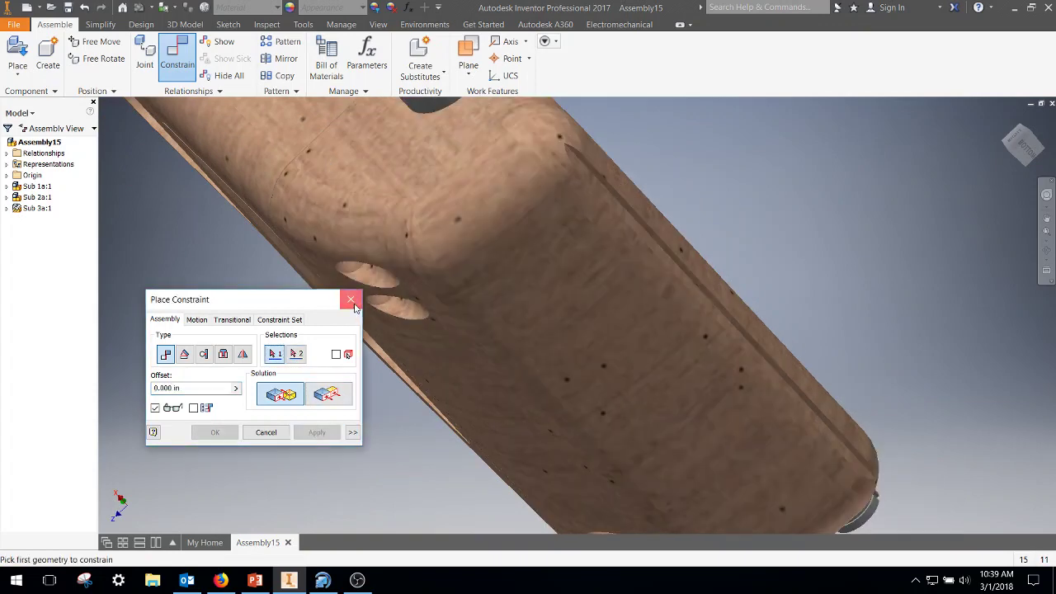
left_click(352, 301)
middle_click_drag(473, 393, 536, 393)
middle_click_drag(477, 417, 435, 380, "shift")
key("F6")
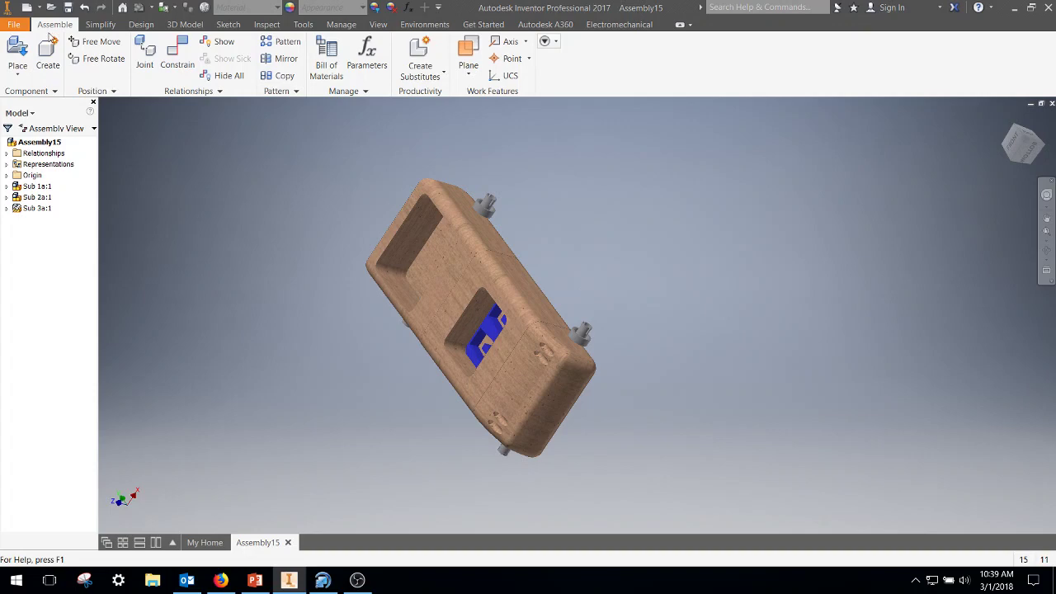
- Place four instances of T9 Wheel.ipt in the open space beside the vehicle body
left_click(19, 52)
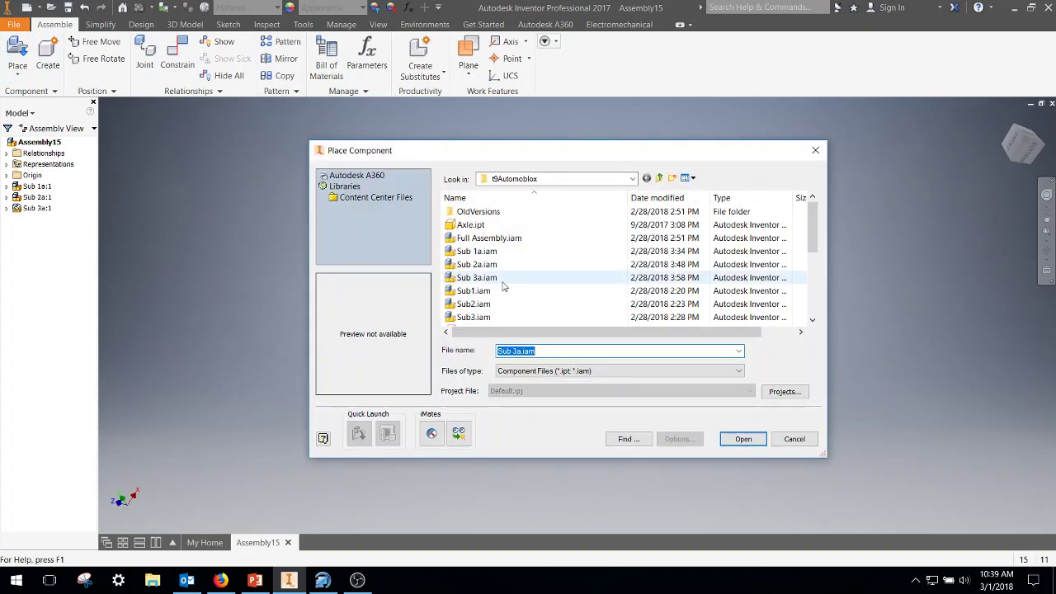
scroll(503, 284, "down", 5)
left_click(486, 305)
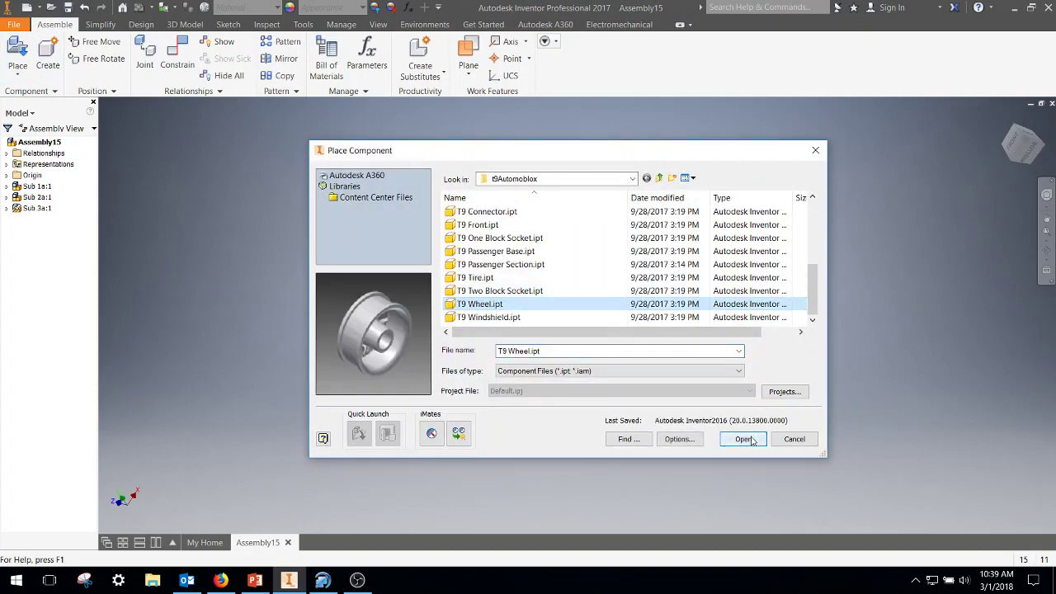
left_click(743, 439)
left_click(571, 155)
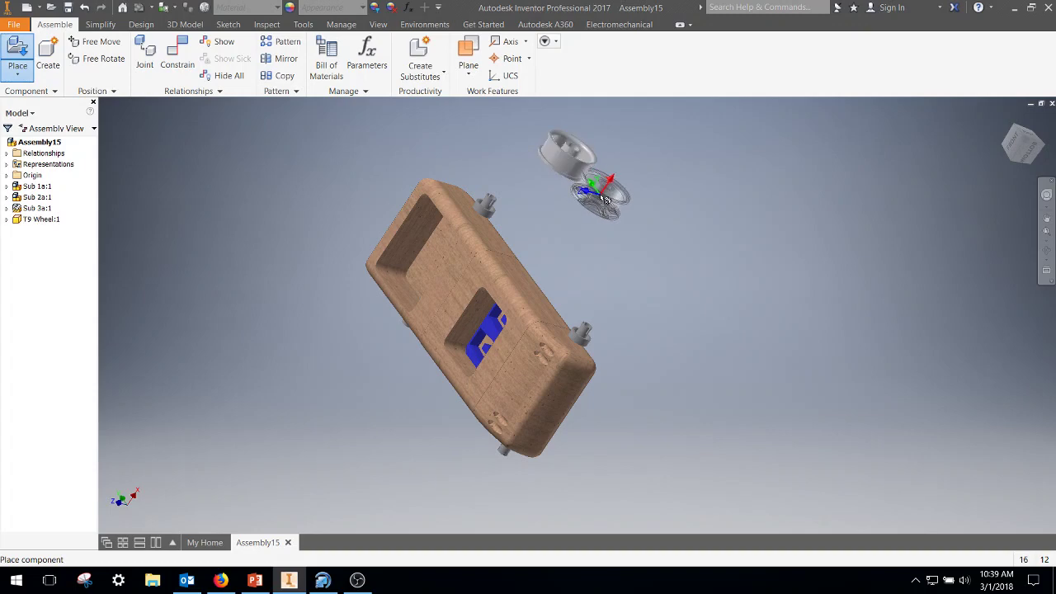
left_click(605, 198)
left_click(635, 250)
left_click(697, 330)
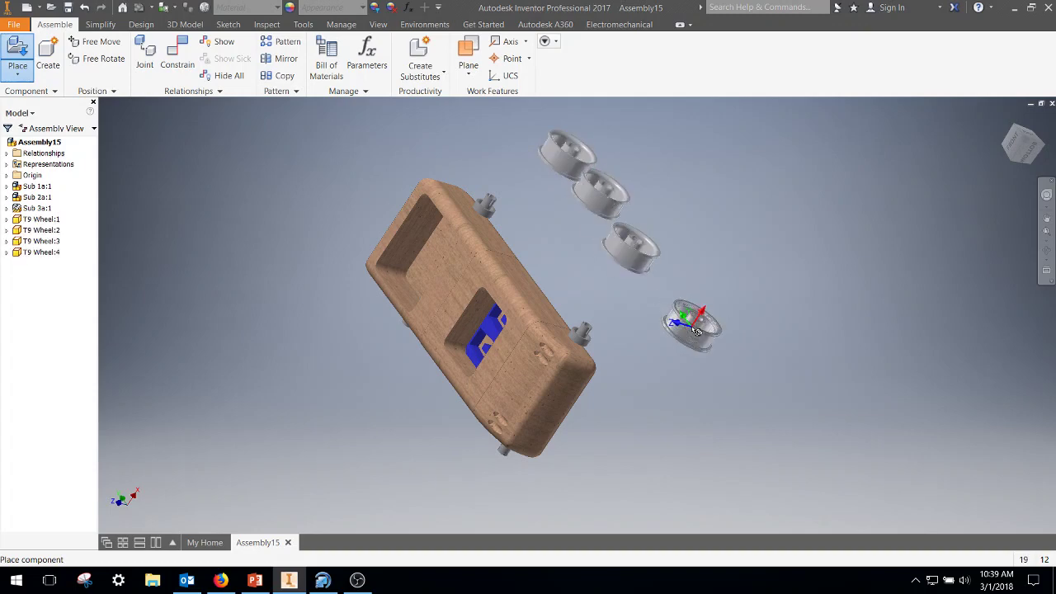
right_click(537, 238)
left_click(586, 239)
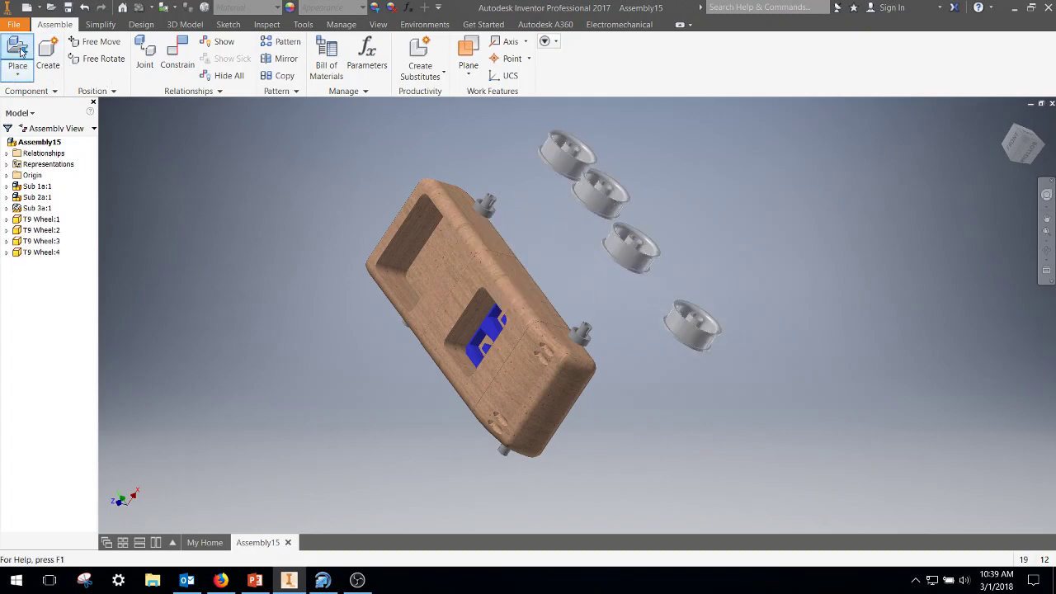
- Place four instances of T9 Tire.ipt beside the wheels
left_click(17, 53)
scroll(532, 281, "down", 5)
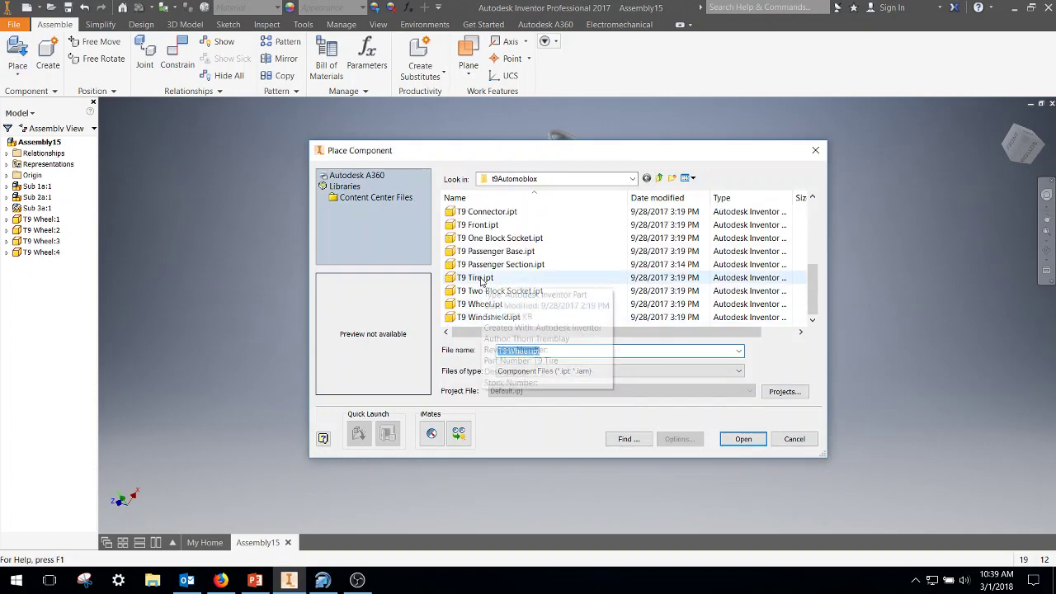
left_click(483, 279)
left_click(744, 439)
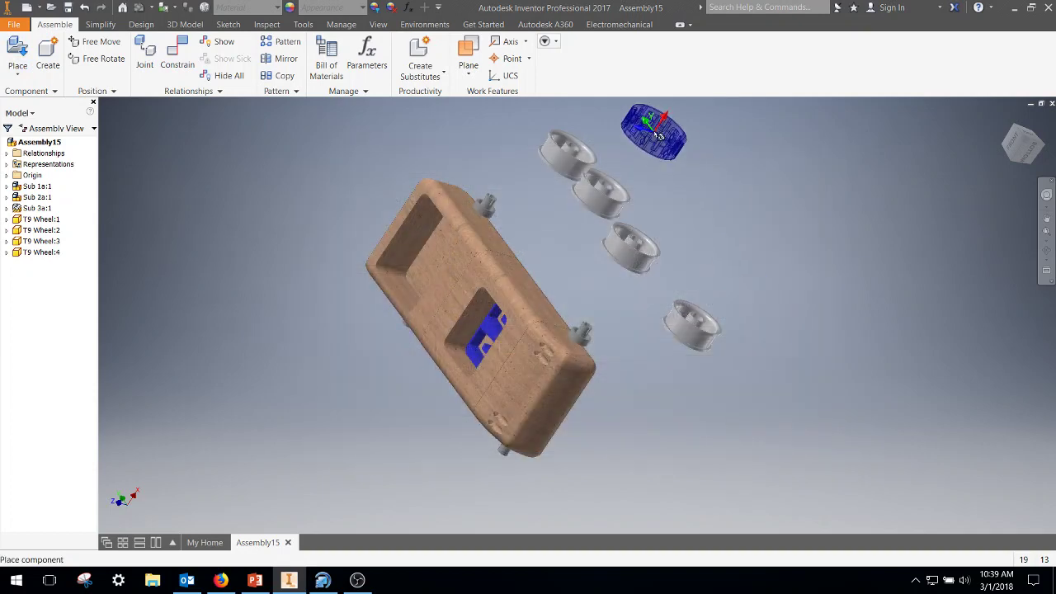
left_click(657, 131)
left_click(713, 188)
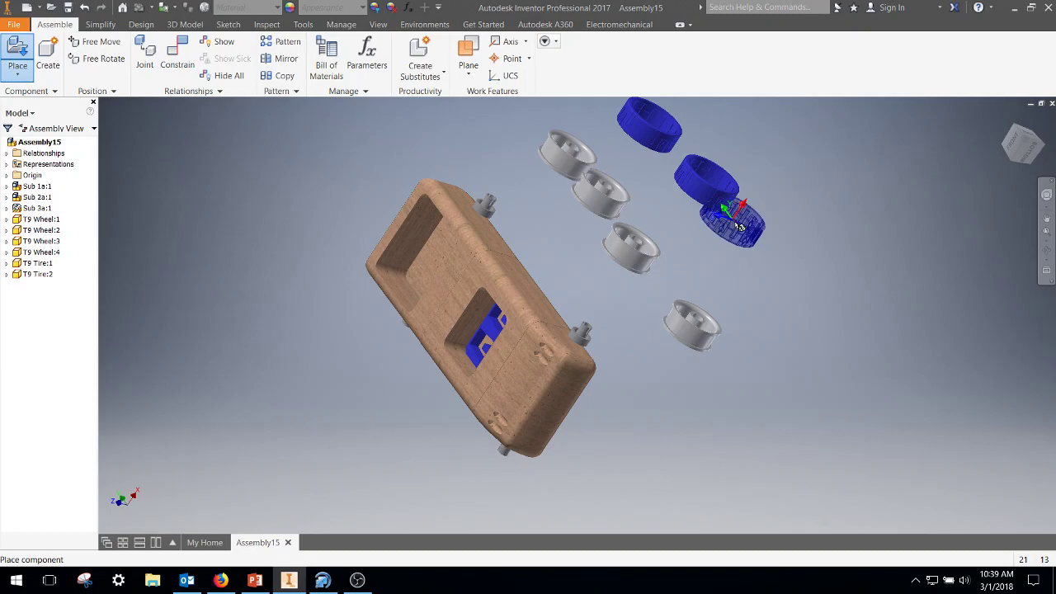
left_click(754, 242)
left_click(807, 325)
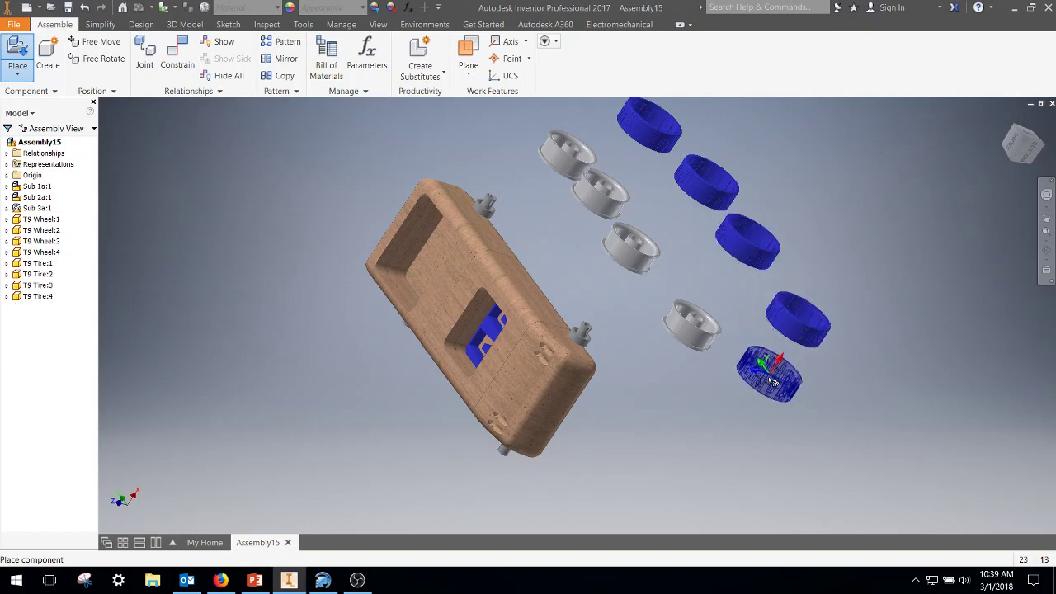
right_click(783, 394)
left_click(810, 394)
- Place one instance of T9 Windshield.ipt on the opposite side of the vehicle body from the wheels
key("p")
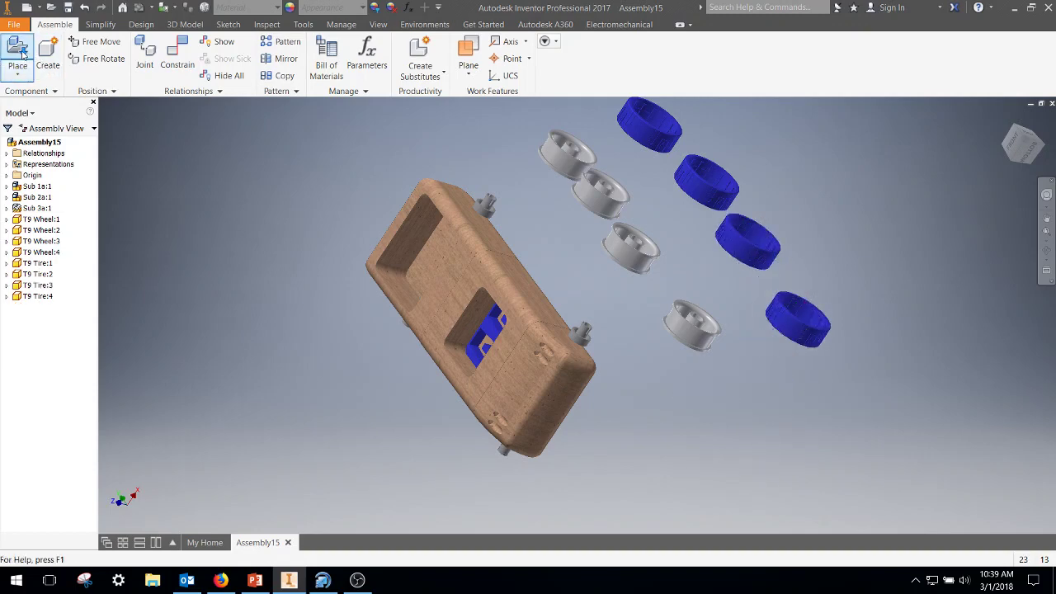
scroll(483, 323, "down", 5)
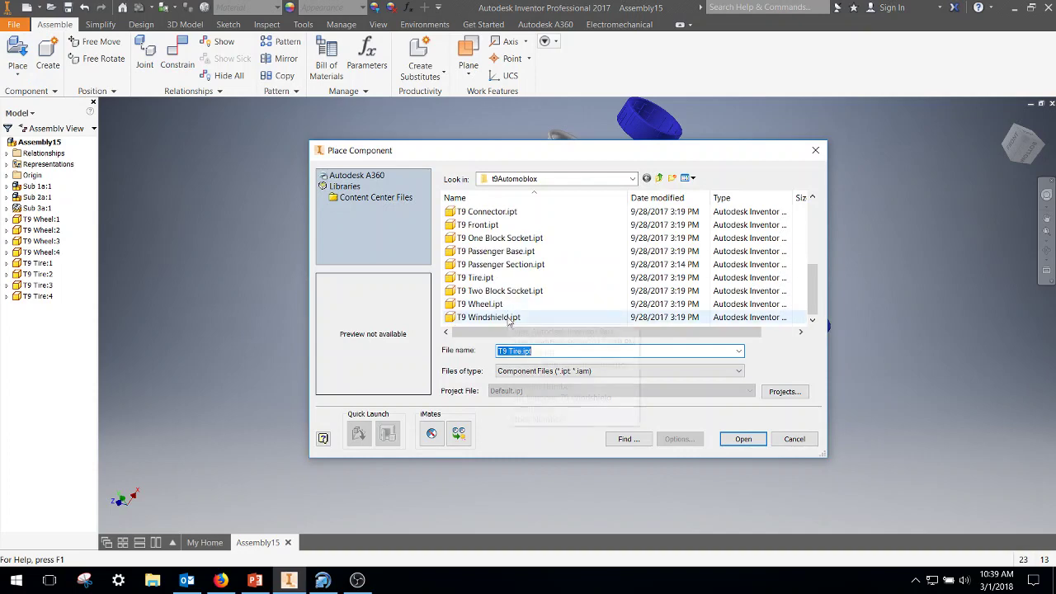
left_click(488, 317)
left_click(745, 440)
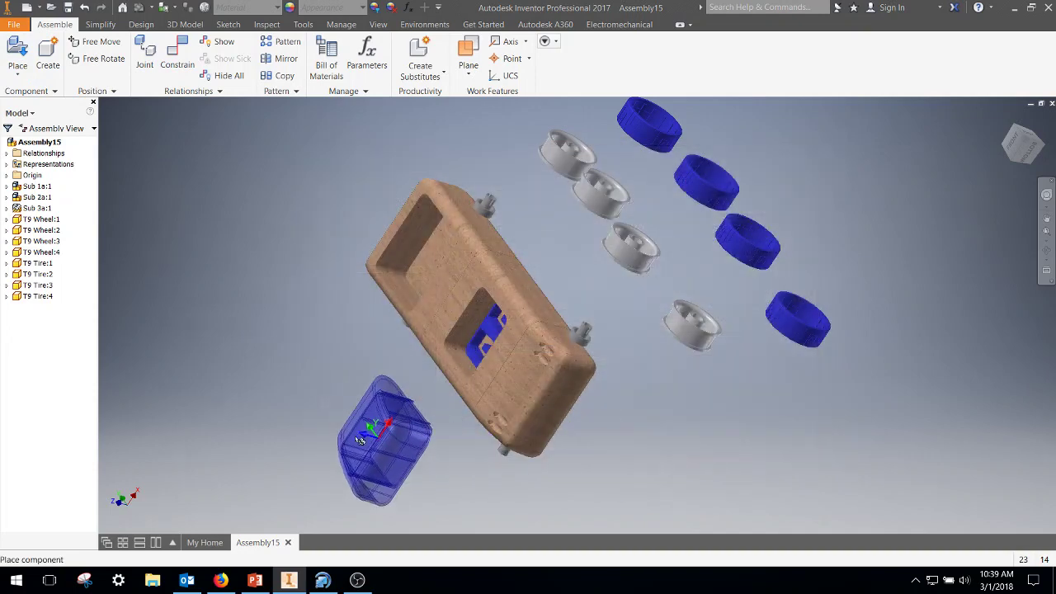
left_click(274, 424)
right_click(291, 281)
left_click(329, 286)
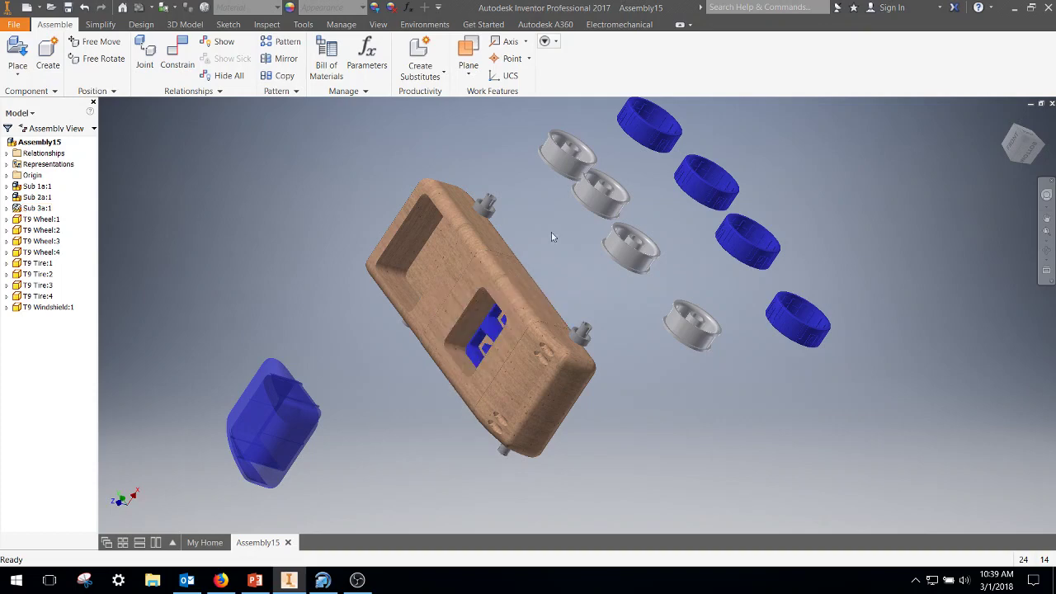
- Free-rotate T9 Wheel:4 and T9 Wheel:3 so their spoked sides face outward, away from the vehicle body
scroll(522, 202, "up", 3)
scroll(522, 203, "down", 3)
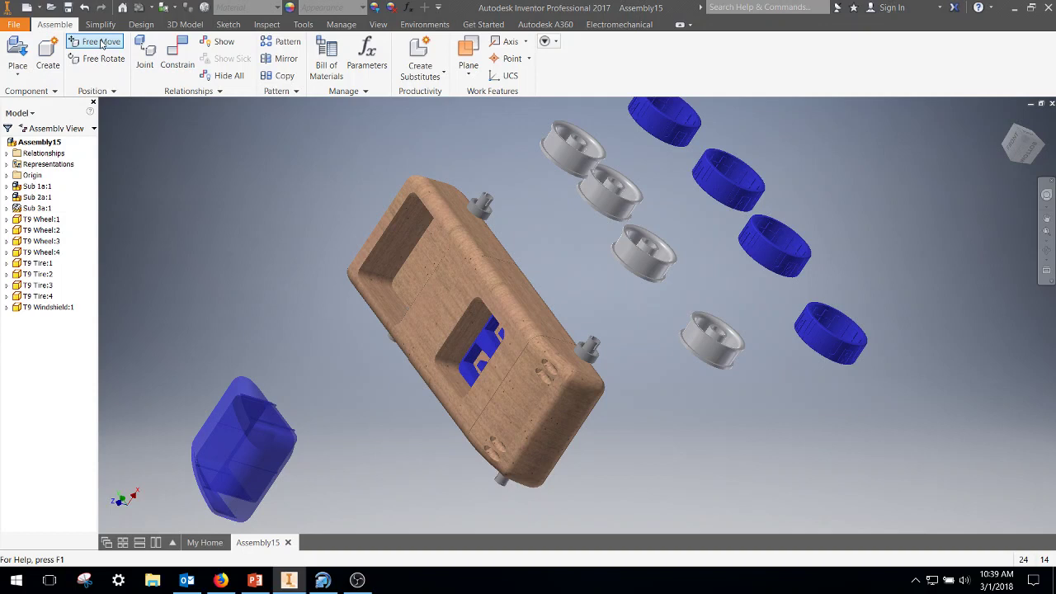
left_click(711, 333)
left_click_drag(728, 329, 708, 248)
left_click(638, 261)
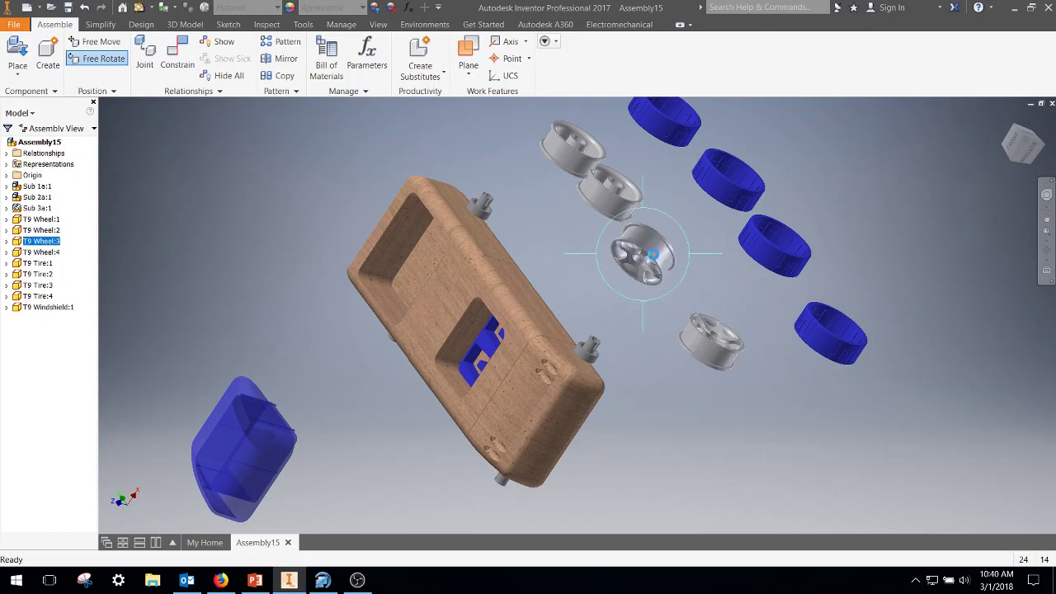
left_click_drag(638, 262, 661, 240)
right_click(677, 243)
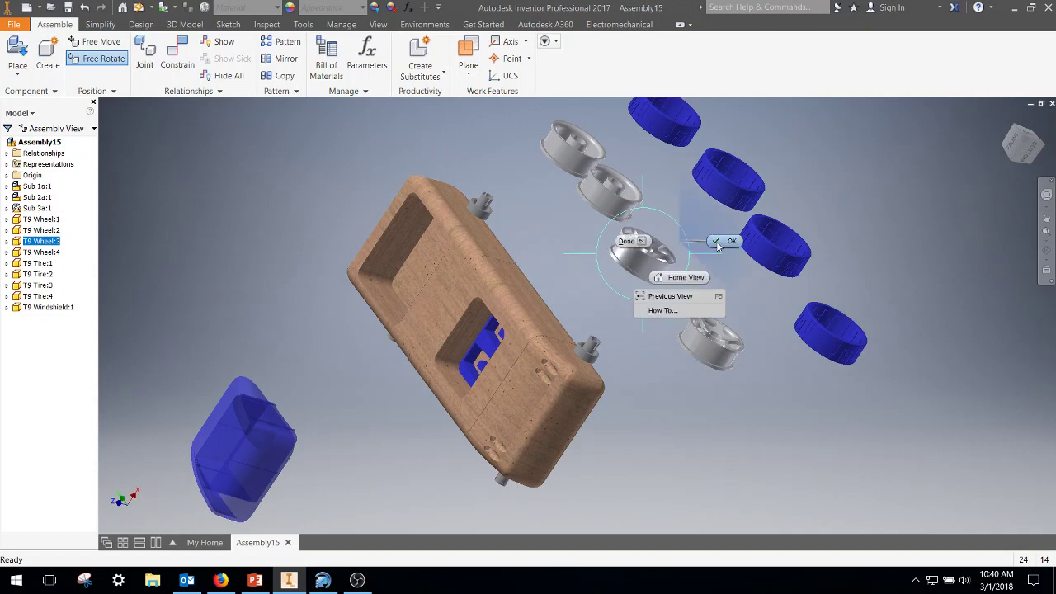
left_click(716, 242)
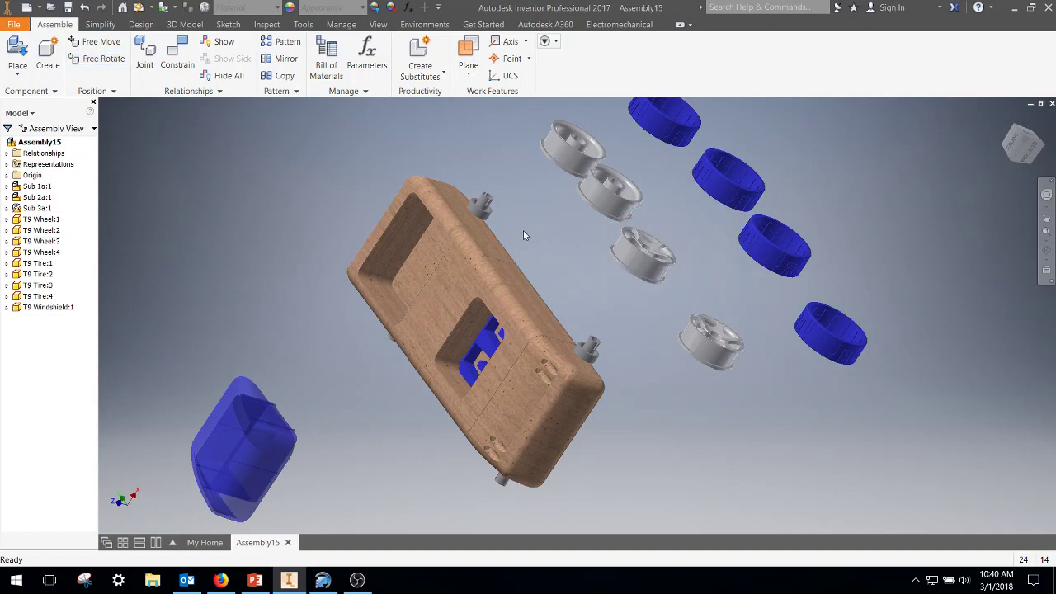
- Apply an Insert constraint between the axle end near the body's large recess and the hub hole of T9 Wheel:3
left_click(177, 58)
left_click(224, 355)
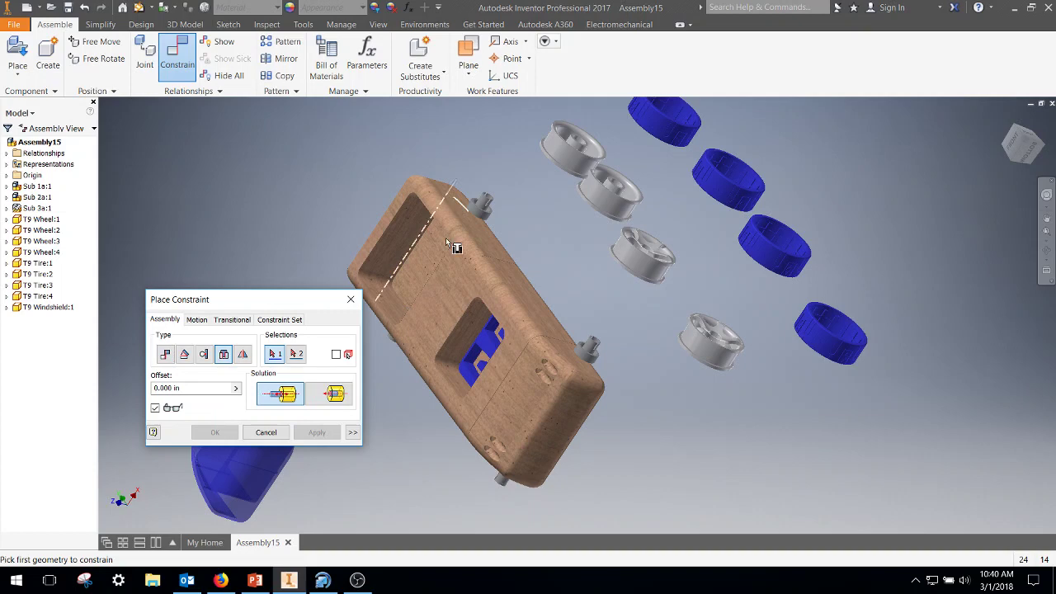
scroll(499, 222, "up", 8)
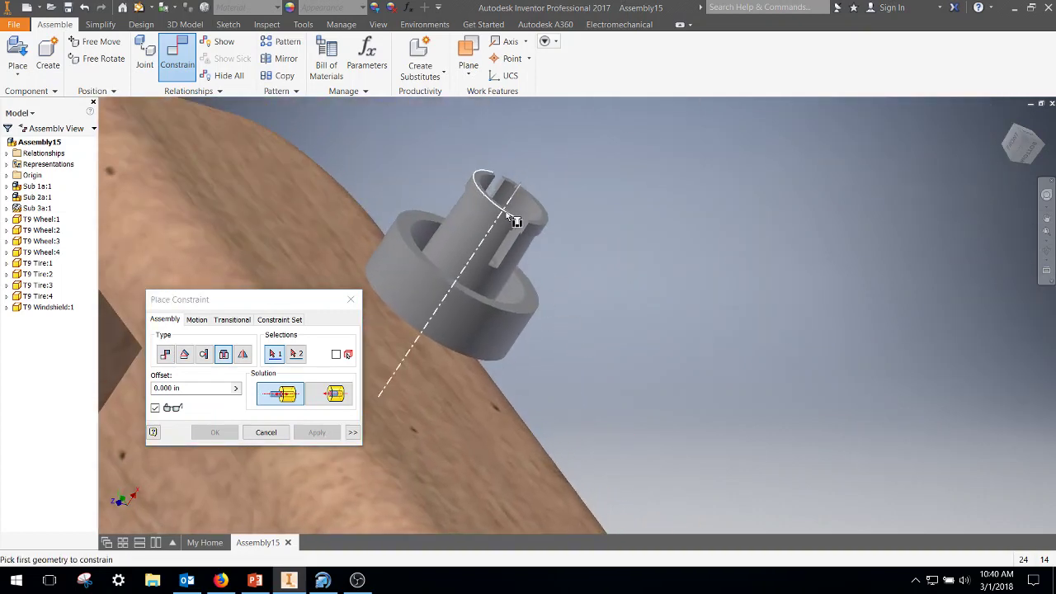
left_click(504, 212)
scroll(642, 344, "down", 5)
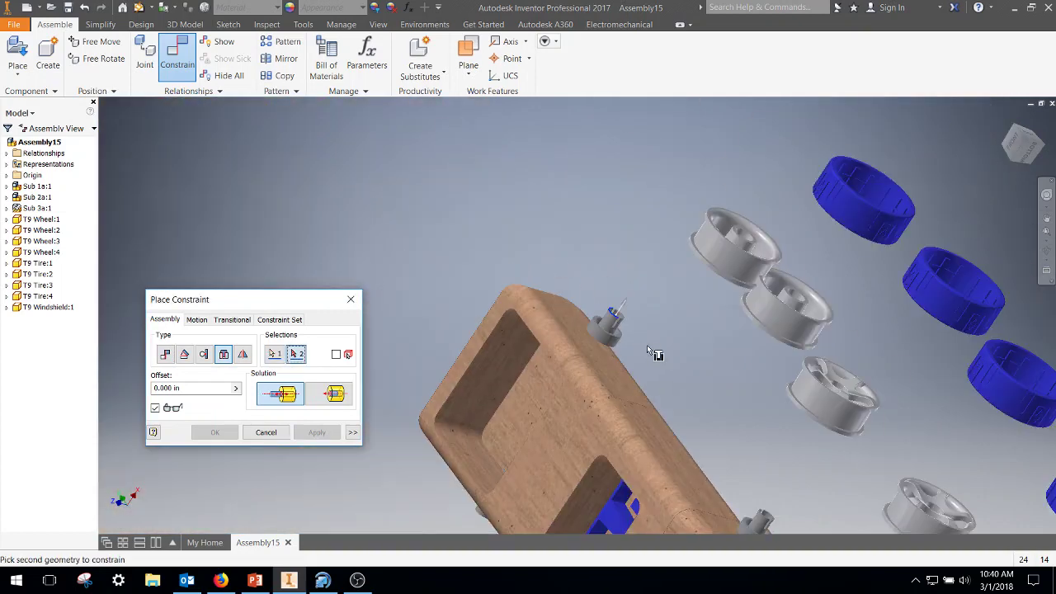
middle_click_drag(646, 345, 471, 283)
scroll(656, 323, "up", 6)
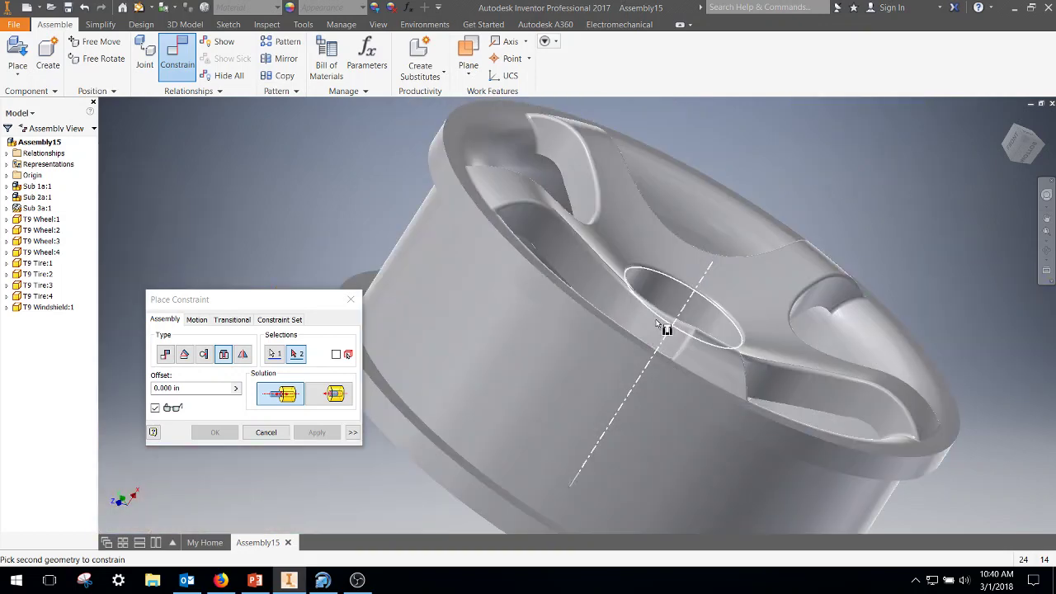
left_click(718, 308)
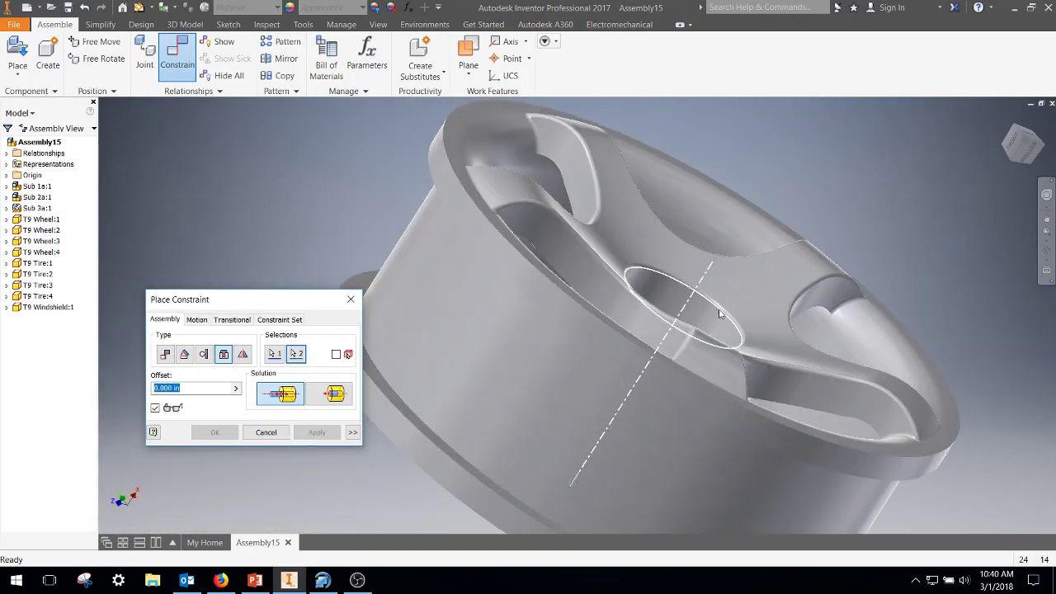
scroll(579, 314, "down", 8)
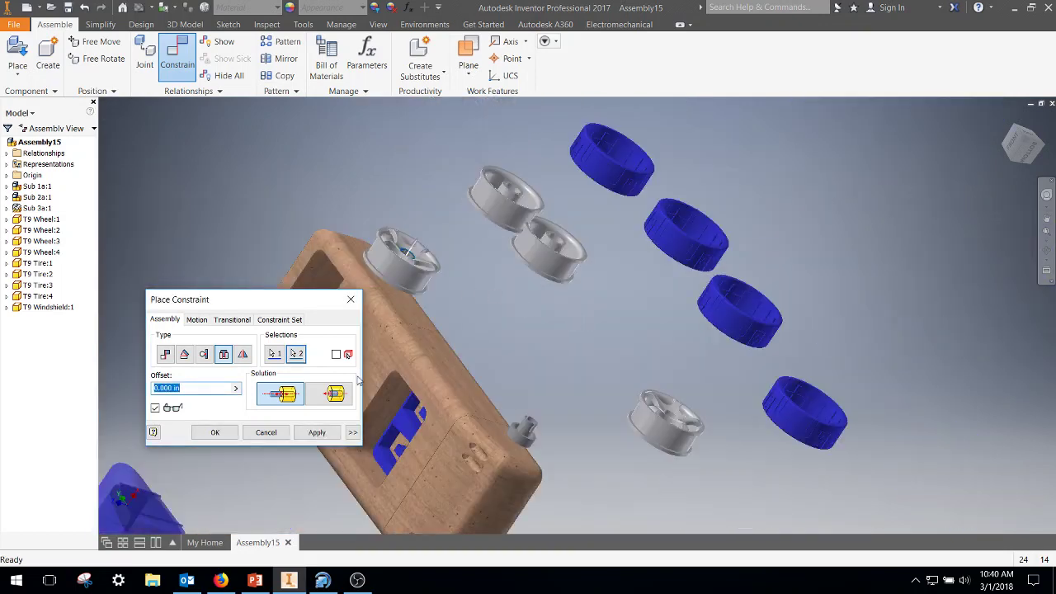
left_click(317, 432)
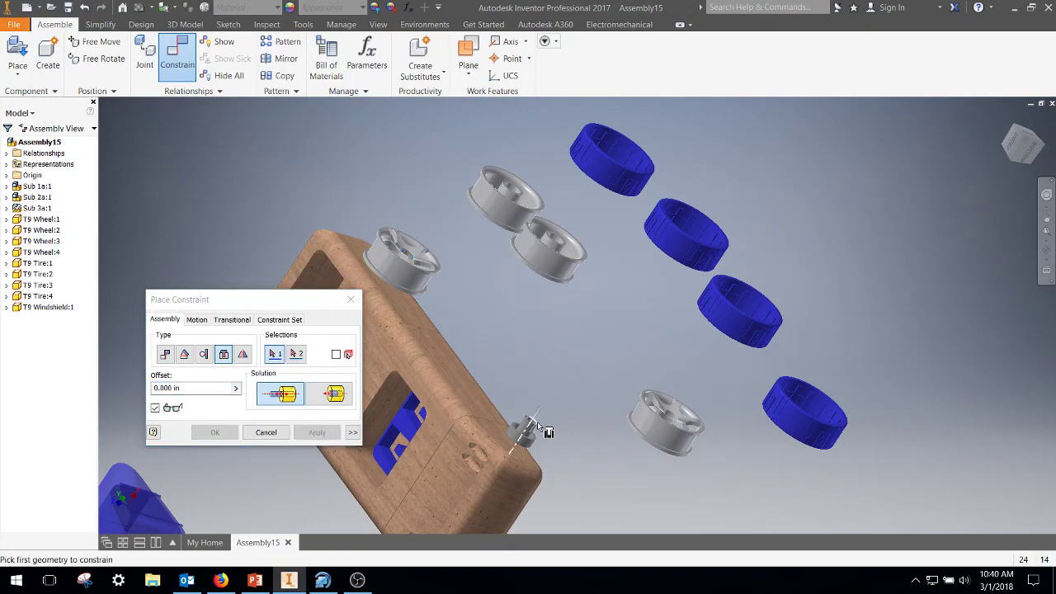
- Apply an Insert constraint with the Aligned solution between the axle end near the body's slotted end and the hub hole of T9 Wheel:4
scroll(536, 421, "up", 6)
left_click(459, 432)
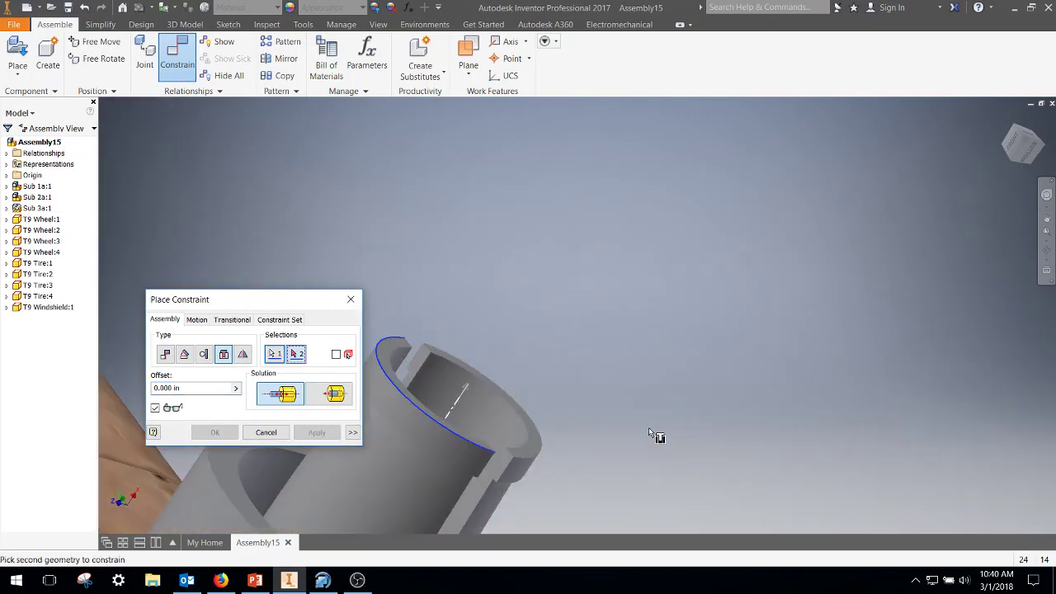
scroll(648, 427, "down", 4)
middle_click_drag(758, 419, 690, 298)
left_click(688, 313)
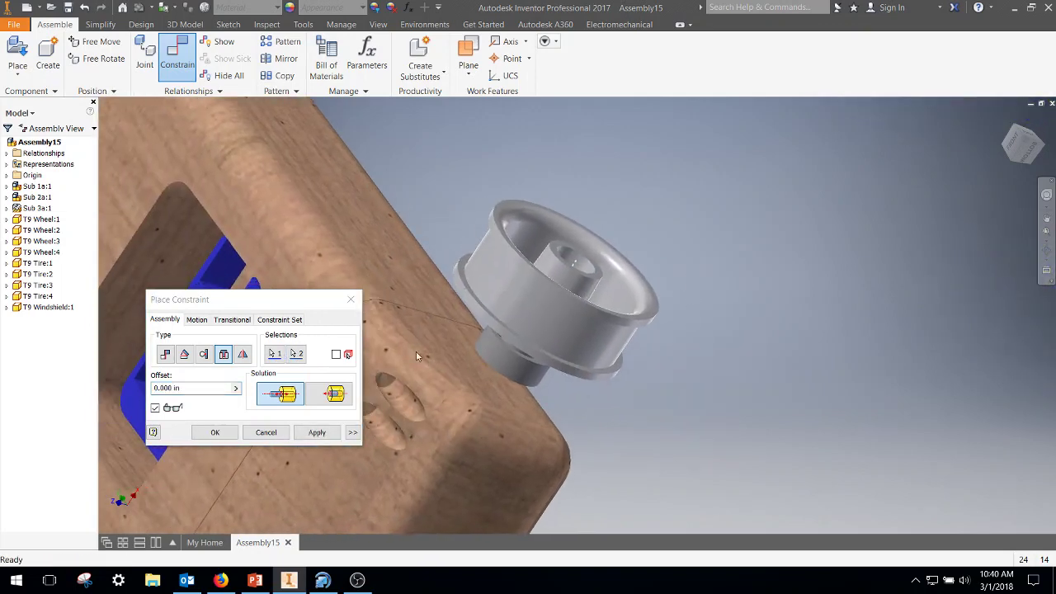
left_click(334, 393)
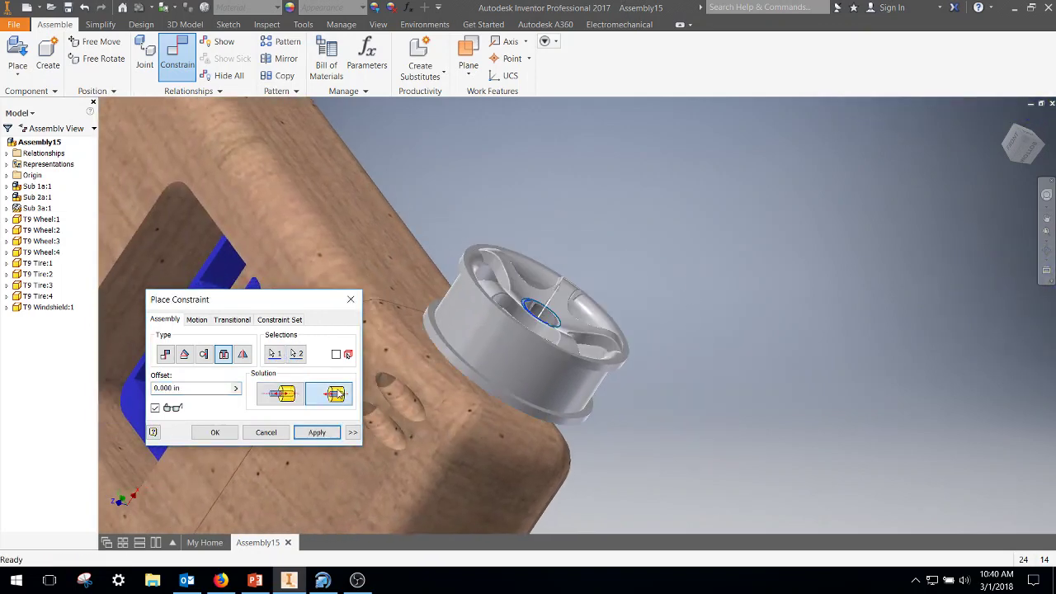
left_click(315, 433)
- Apply an Aligned Insert constraint between the opposite axle end at the body's slotted end and the hub hole of T9 Wheel:2
scroll(533, 284, "down", 5)
middle_click_drag(518, 235, 583, 274)
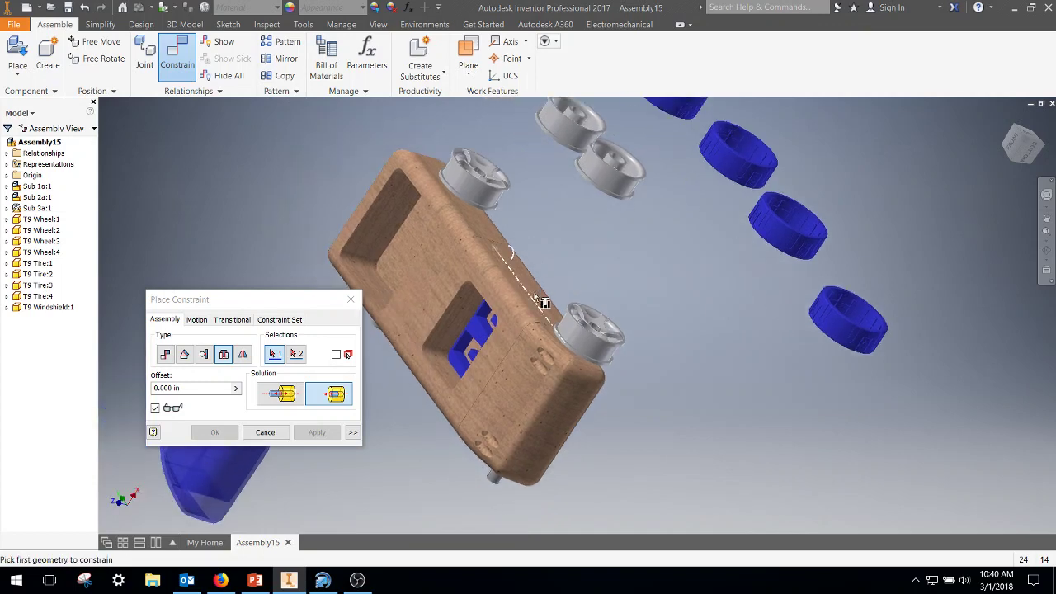
middle_click_drag(495, 248, 588, 280, "shift")
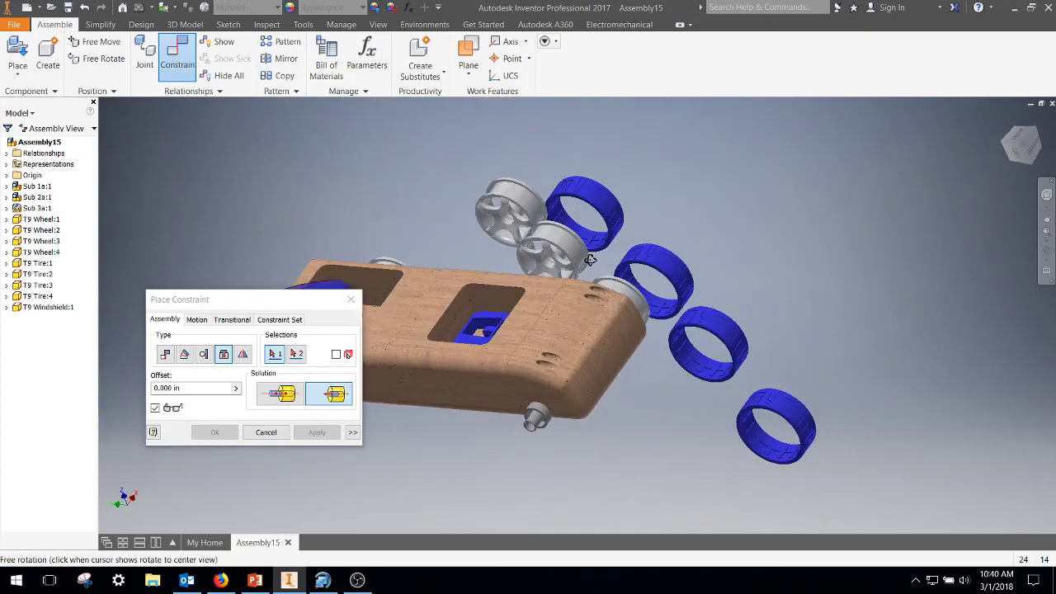
scroll(532, 422, "up", 5)
left_click(545, 425)
scroll(542, 420, "down", 6)
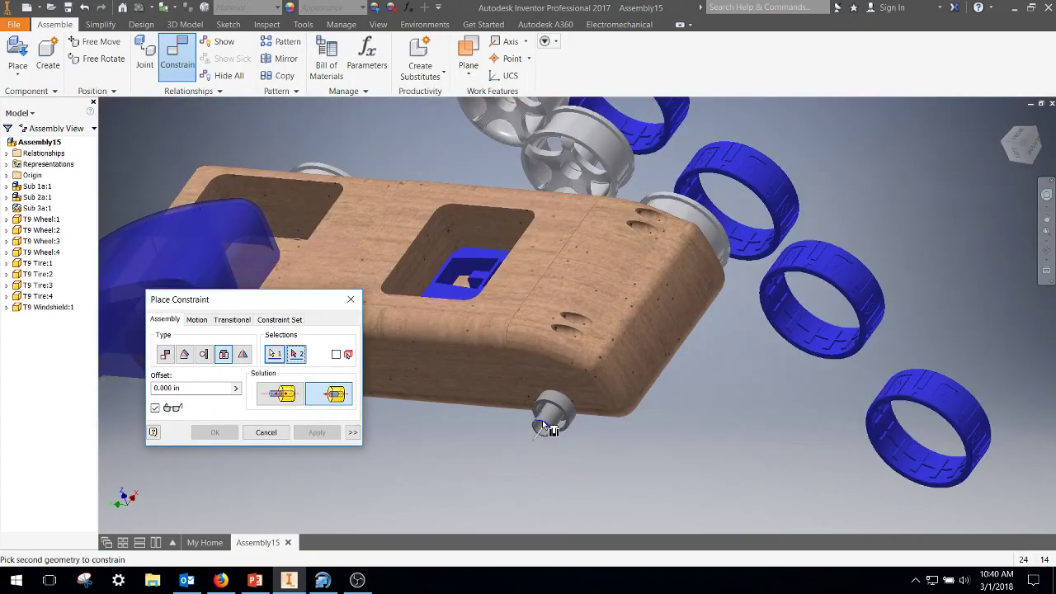
scroll(542, 419, "up", 2)
scroll(572, 230, "down", 2)
middle_click_drag(582, 220, 597, 433)
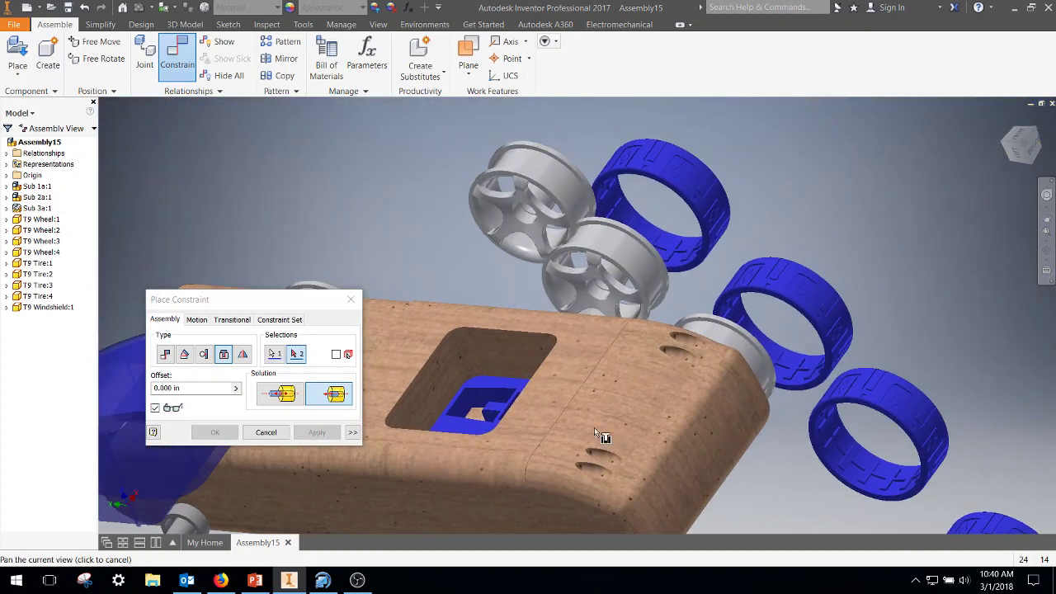
left_click(611, 292)
scroll(616, 307, "down", 3)
scroll(621, 396, "up", 5)
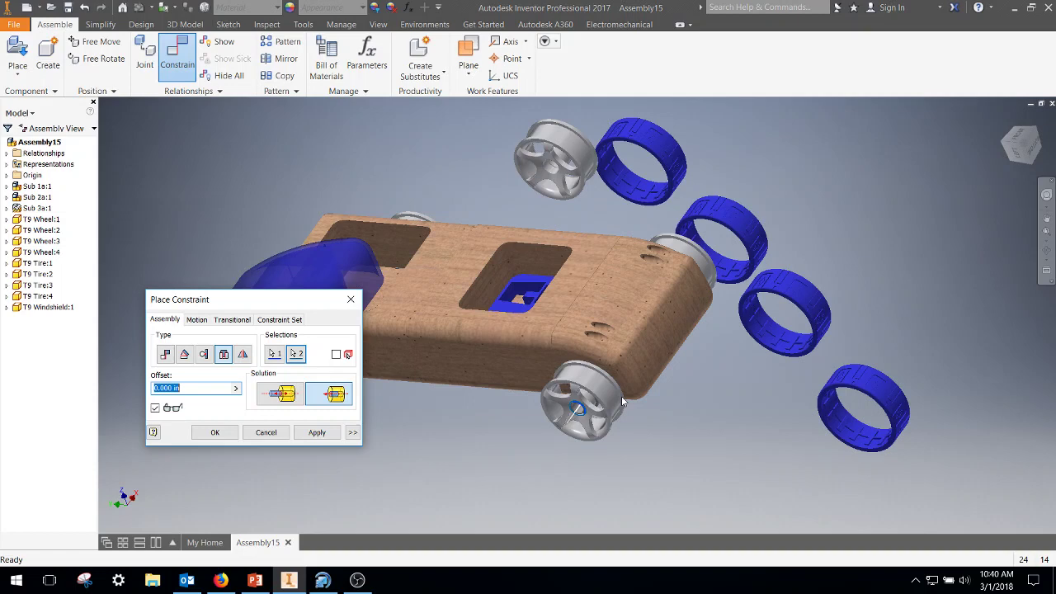
left_click(324, 433)
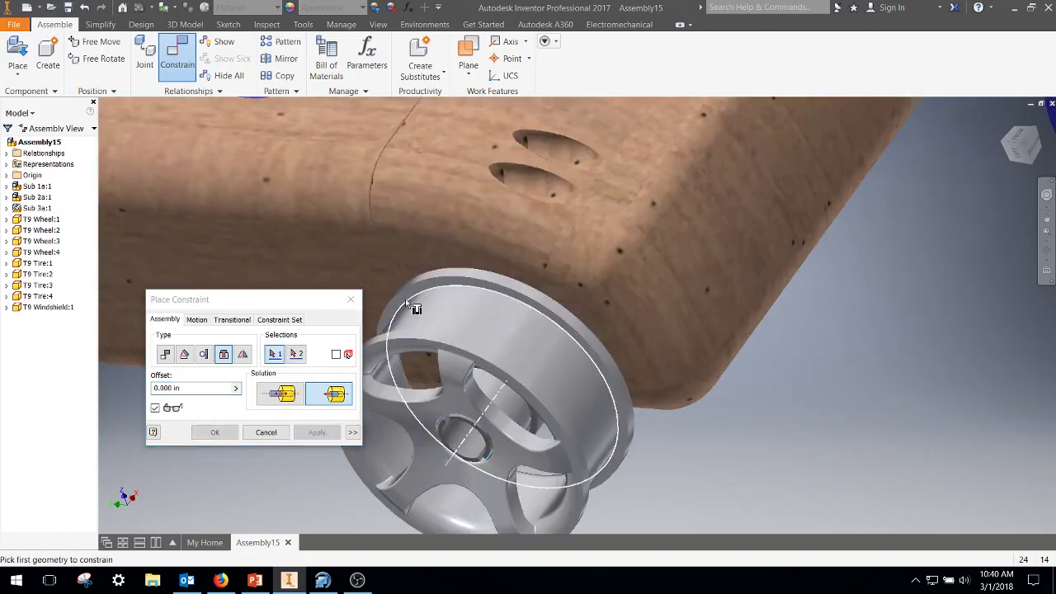
- Apply an Insert constraint with the Opposed solution between the remaining axle end beside the windshield and the hub hole of T9 Wheel:1
middle_click_drag(421, 309, 849, 262)
middle_click_drag(550, 270, 960, 259)
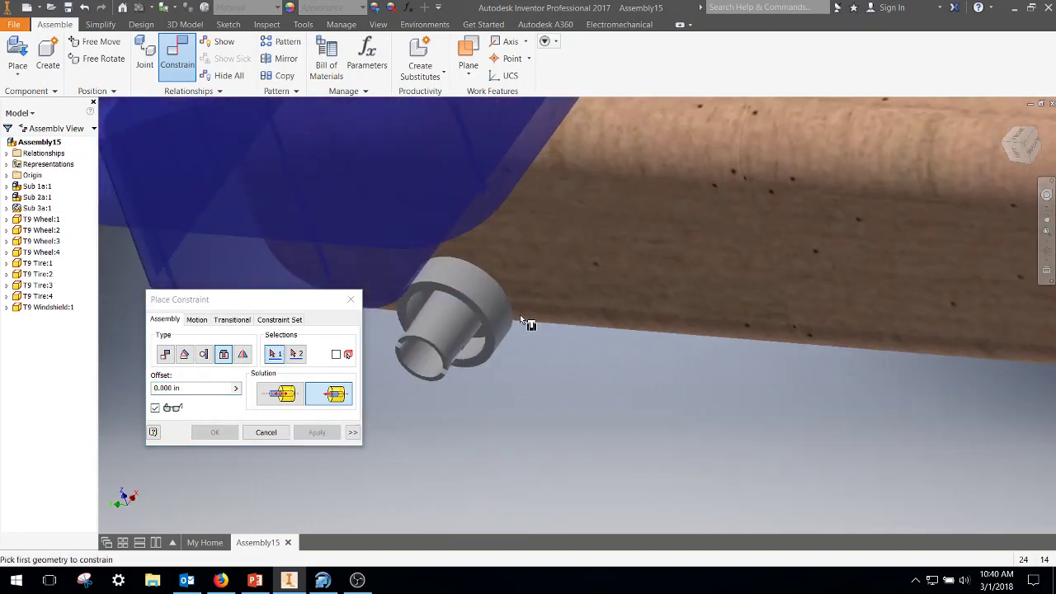
left_click(450, 363)
scroll(568, 351, "down", 5)
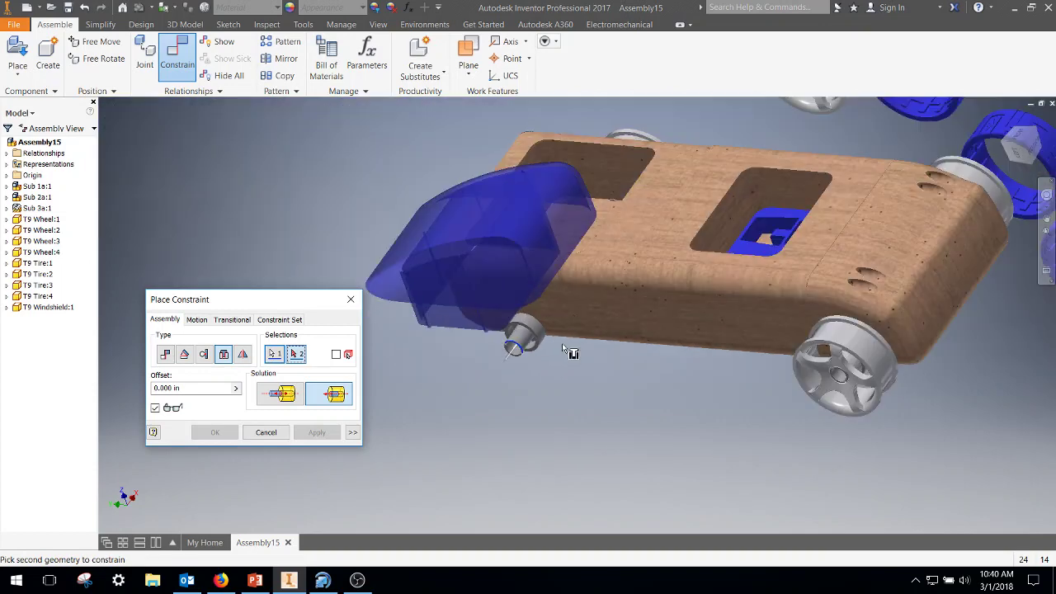
scroll(639, 278, "up", 5)
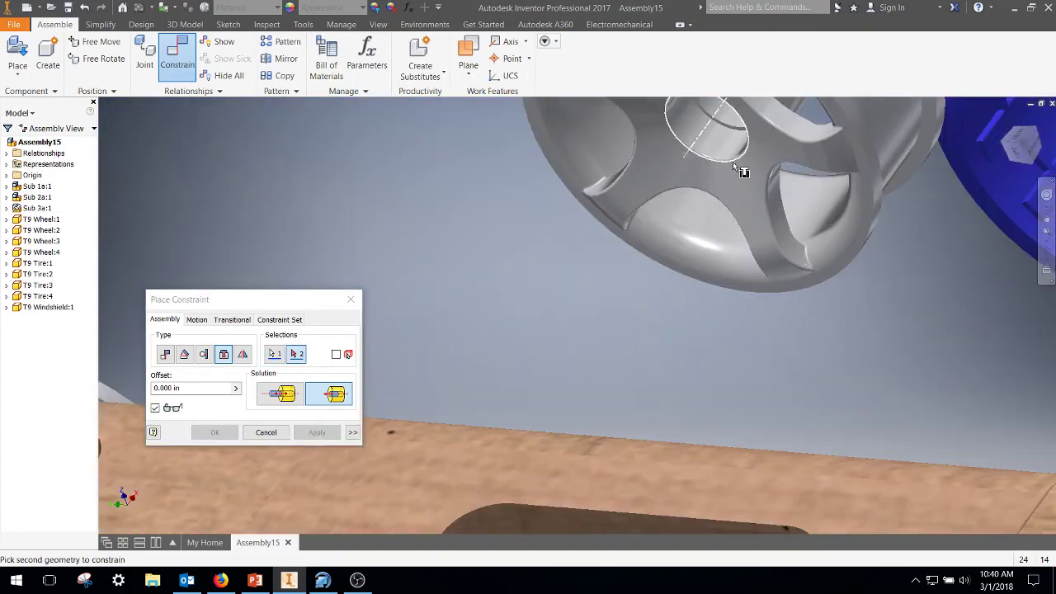
left_click(733, 156)
scroll(459, 397, "down", 3)
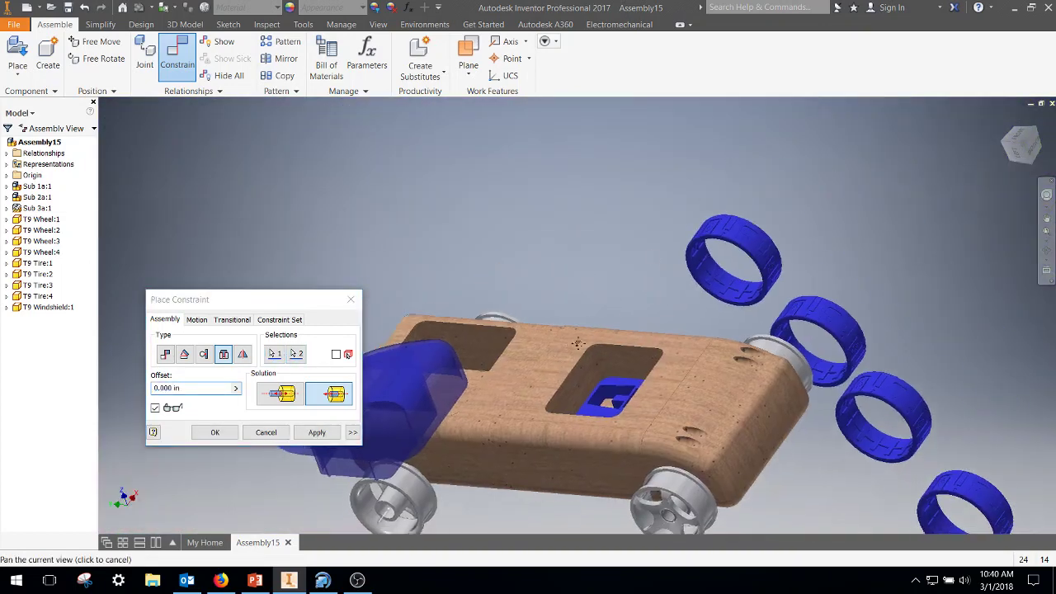
left_click(283, 400)
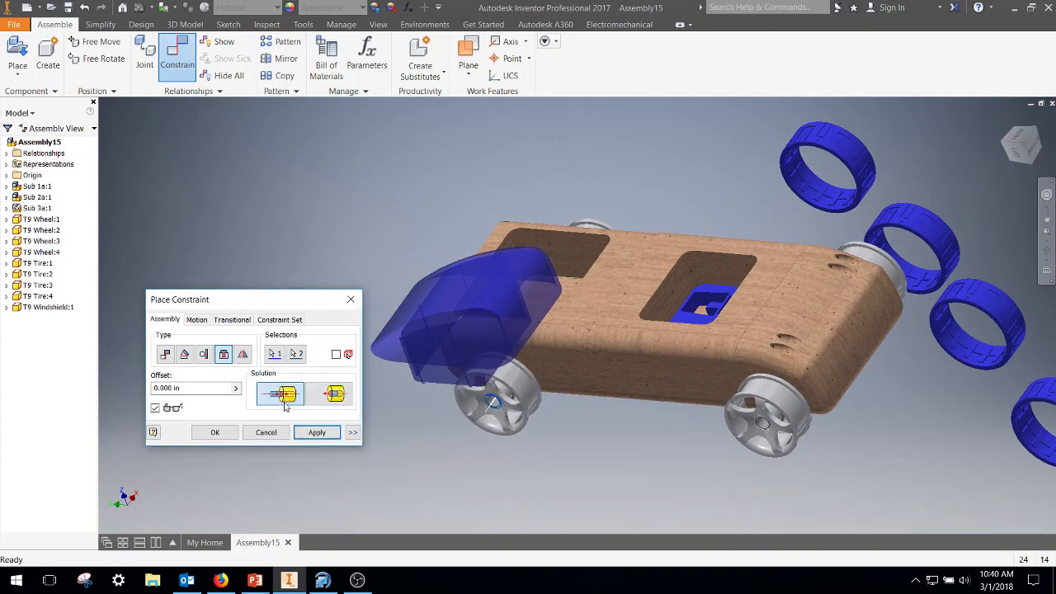
left_click(316, 433)
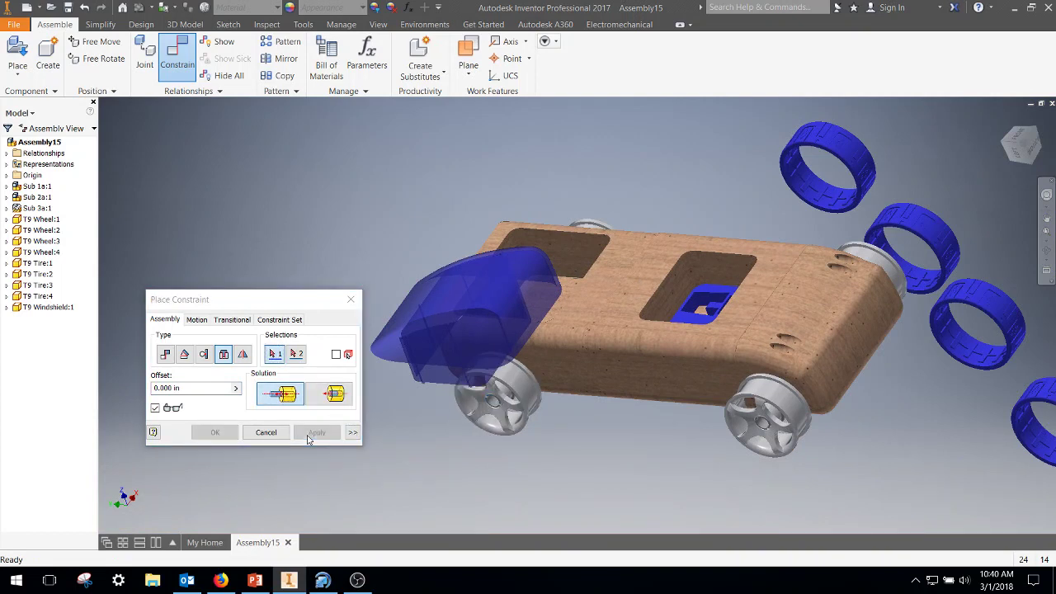
left_click(351, 301)
- Apply an Aligned Insert constraint between the inner rim edge of T9 Wheel:3, beside the body's large recess, and one tire's inner circular edge
middle_click_drag(903, 371, 876, 386, "shift")
middle_click_drag(853, 214, 822, 238, "shift")
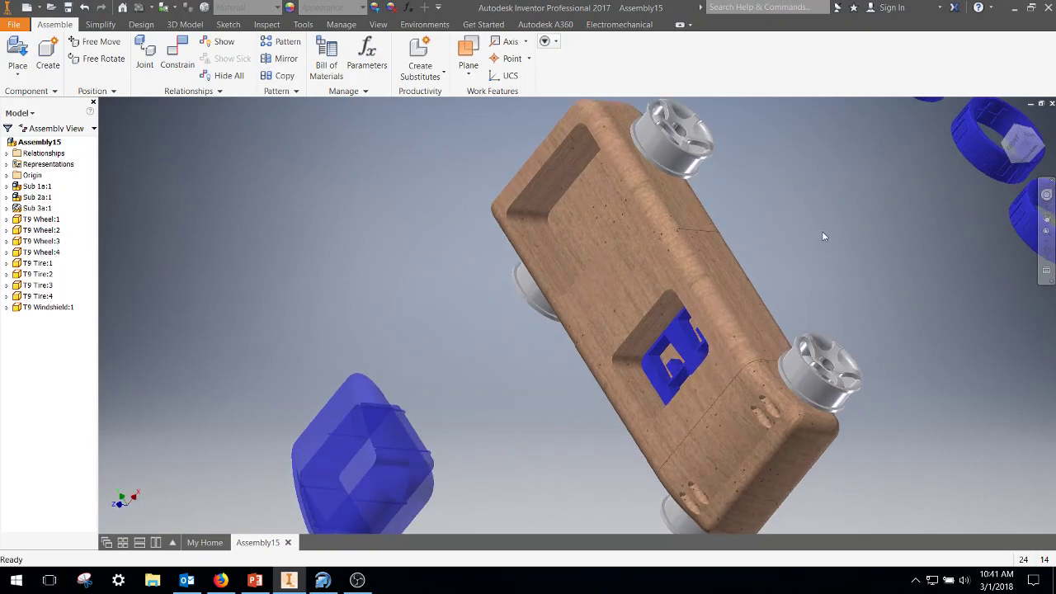
scroll(818, 235, "down", 5)
scroll(815, 240, "up", 4)
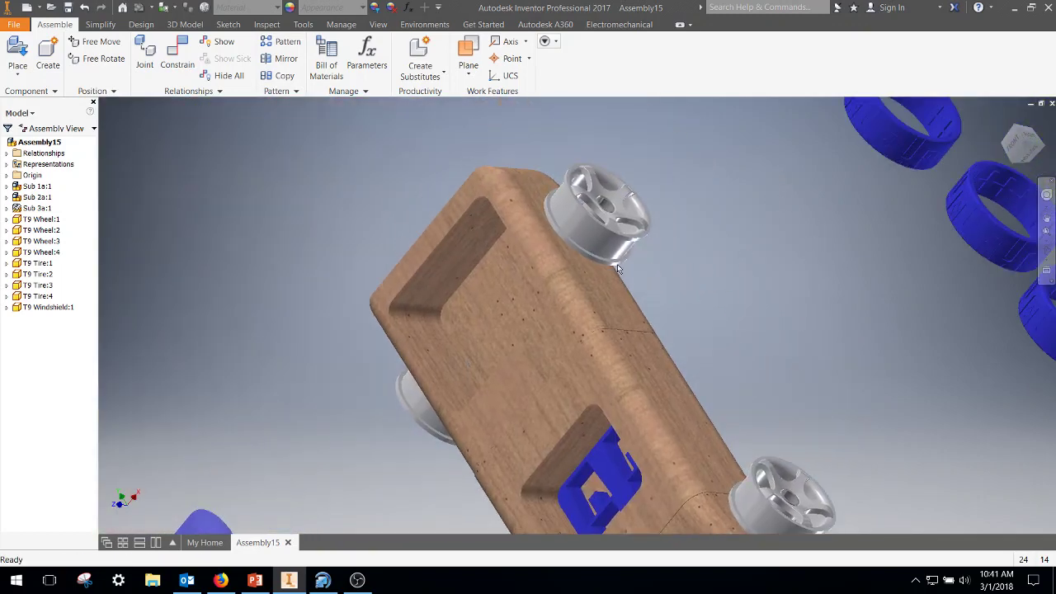
left_click(178, 52)
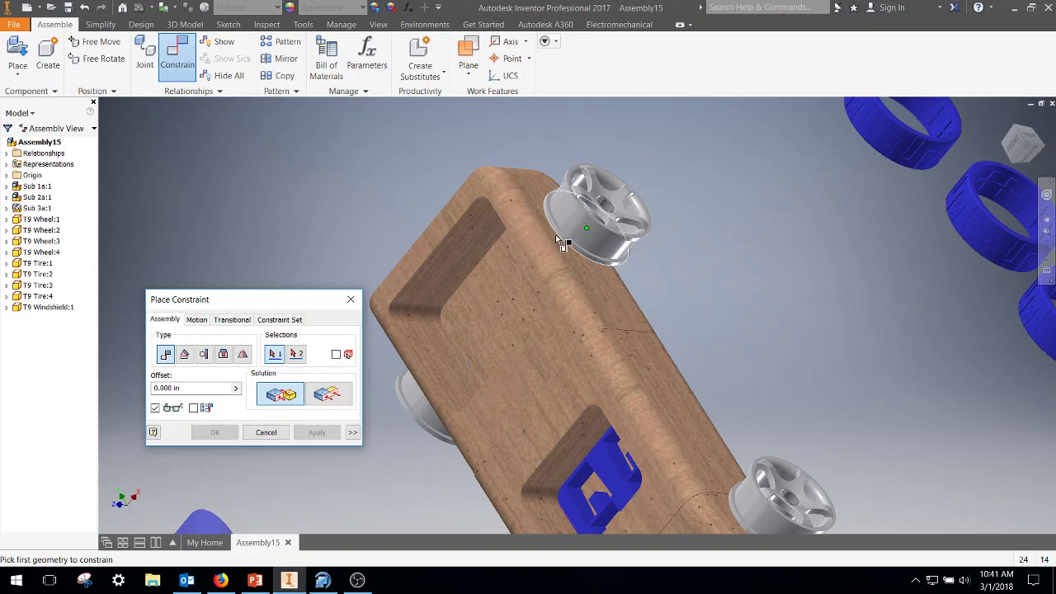
left_click(223, 355)
scroll(639, 298, "up", 5)
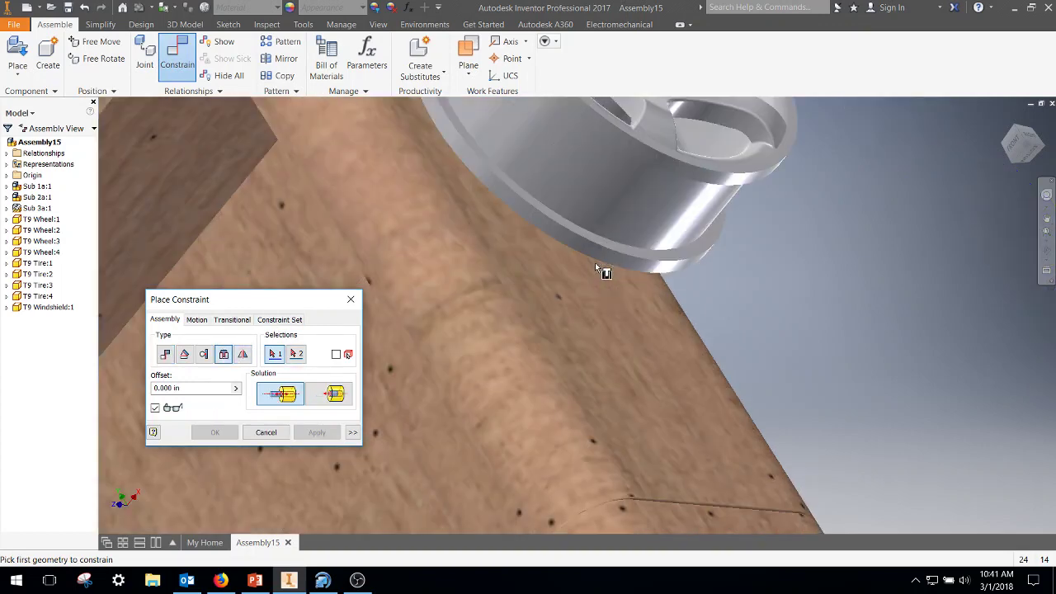
left_click(589, 256)
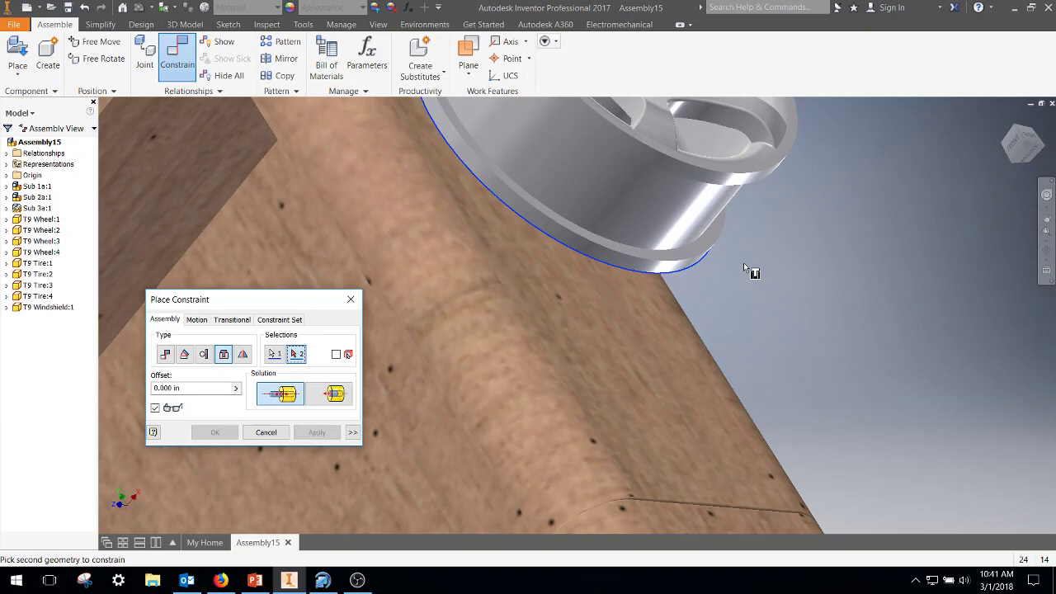
scroll(743, 262, "down", 5)
middle_click_drag(763, 260, 638, 348)
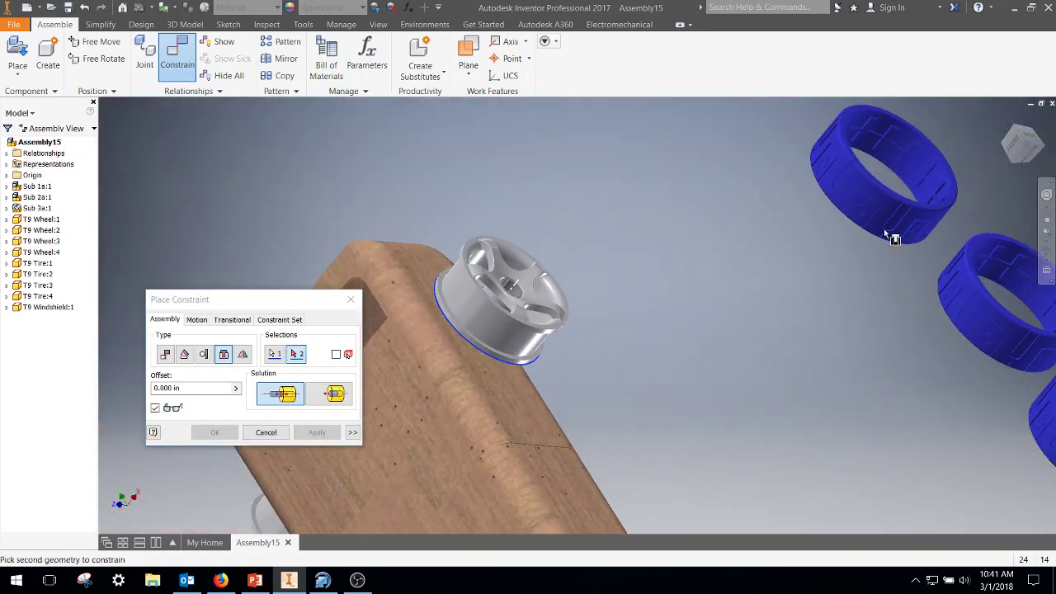
left_click(911, 192)
left_click(313, 398)
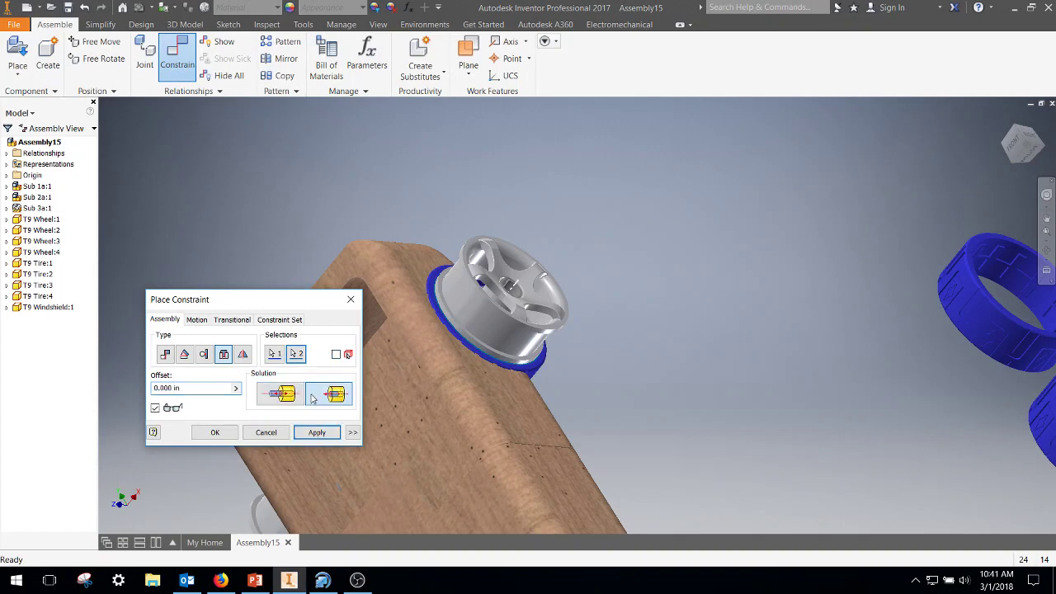
left_click(318, 435)
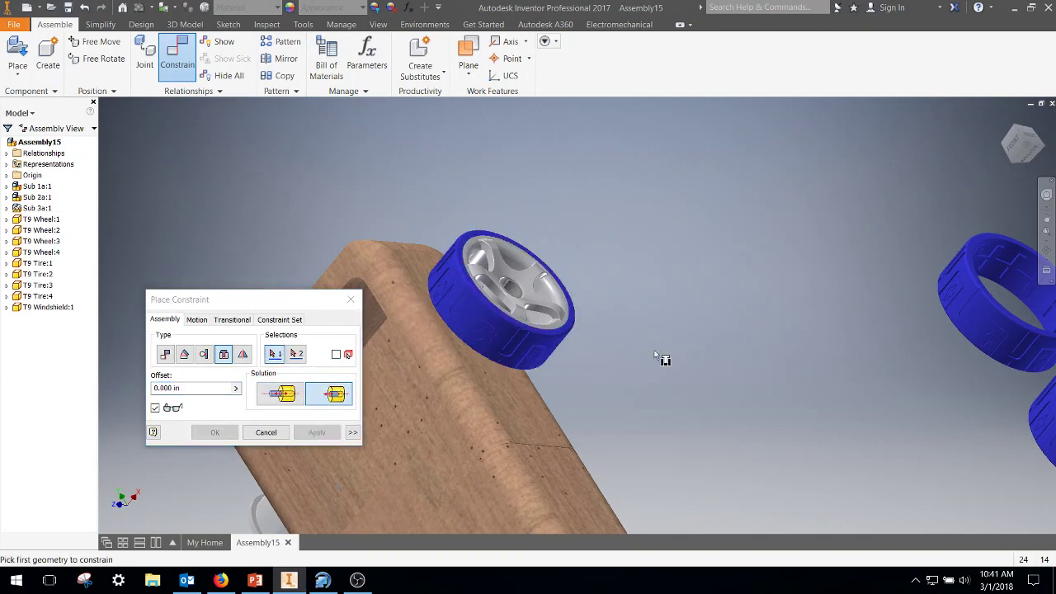
- Apply an Aligned Insert constraint between the inner rim edge of T9 Wheel:4, on the same side of the body, and a second tire
middle_click_drag(707, 335, 411, 221)
middle_click_drag(455, 279, 605, 201)
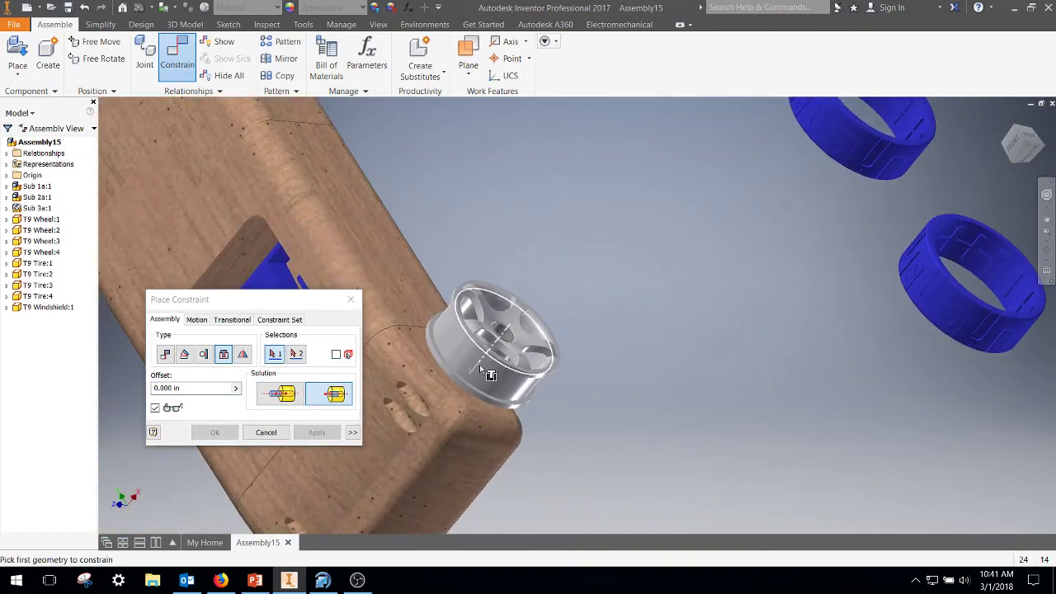
left_click(463, 389)
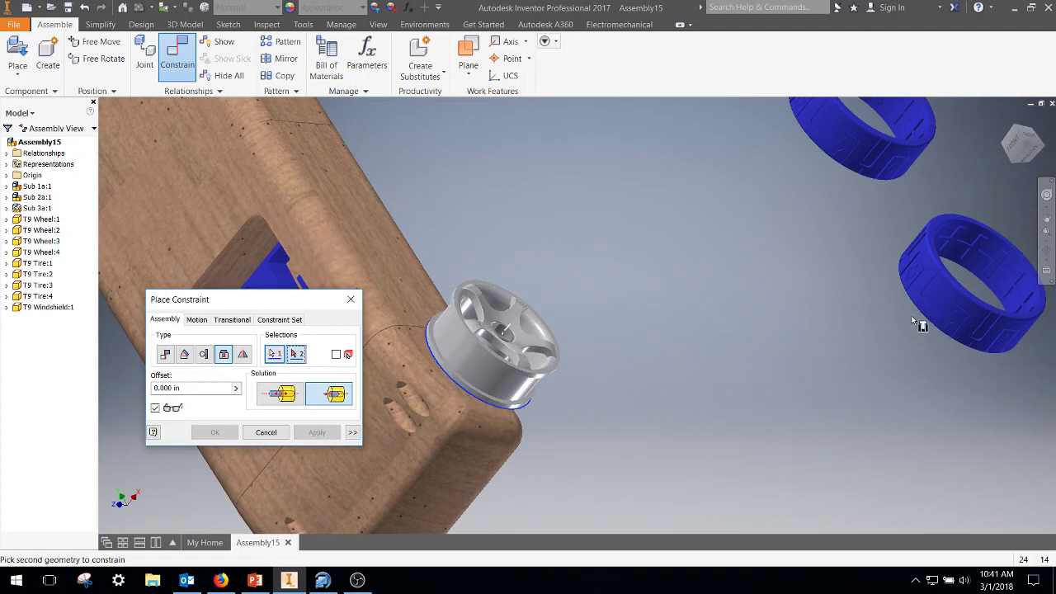
left_click(993, 291)
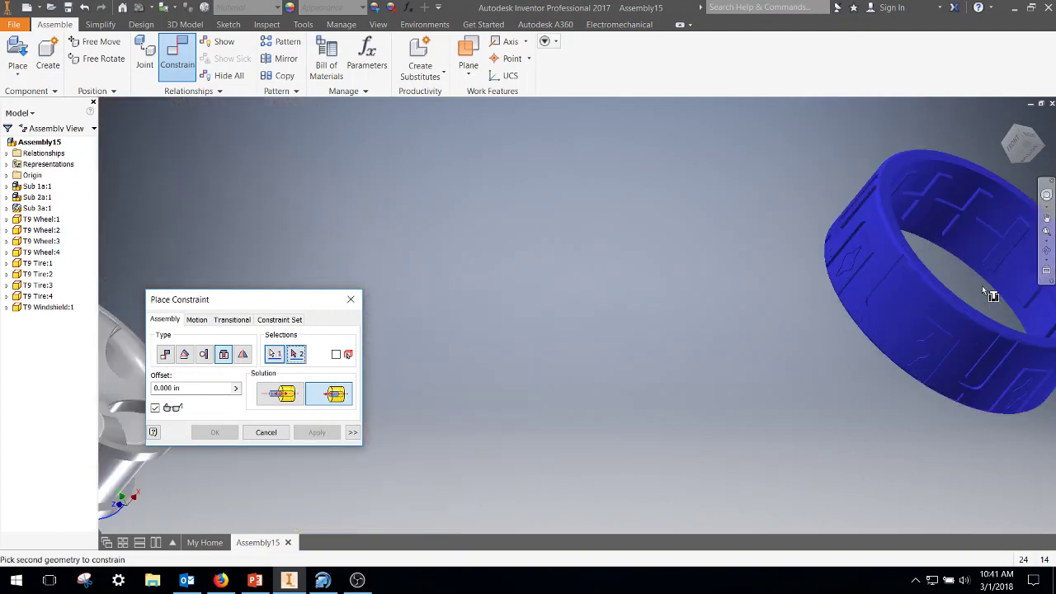
scroll(715, 310, "up", 3)
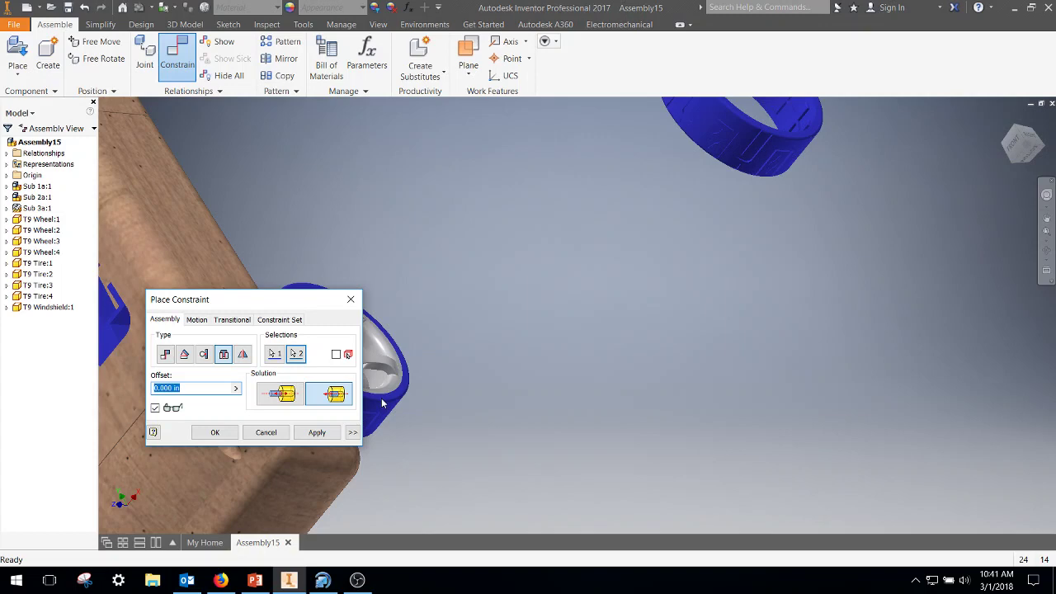
left_click(318, 433)
- Insert-constrain a third tire onto the inner rim edge of the opposite wheel at the body's slotted end, using the Aligned solution
middle_click_drag(467, 385, 610, 325, "shift")
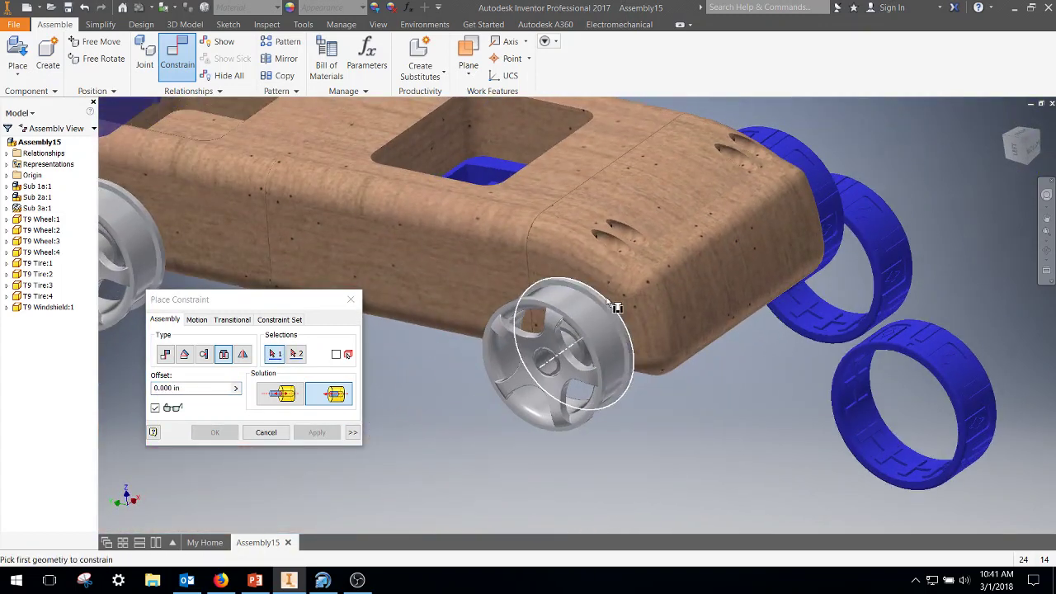
left_click(617, 306)
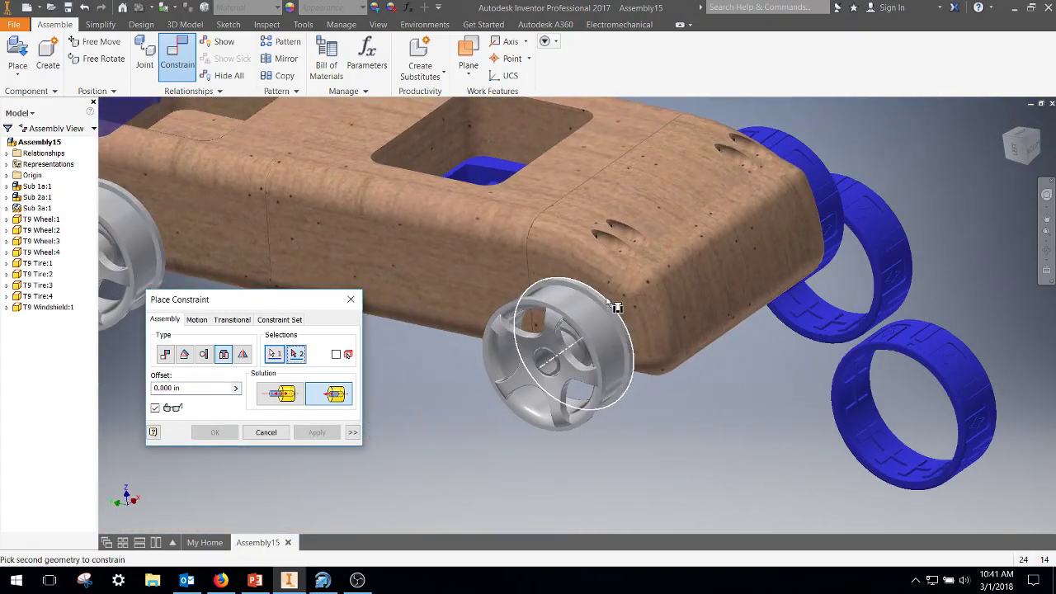
left_click(887, 426)
left_click(317, 433)
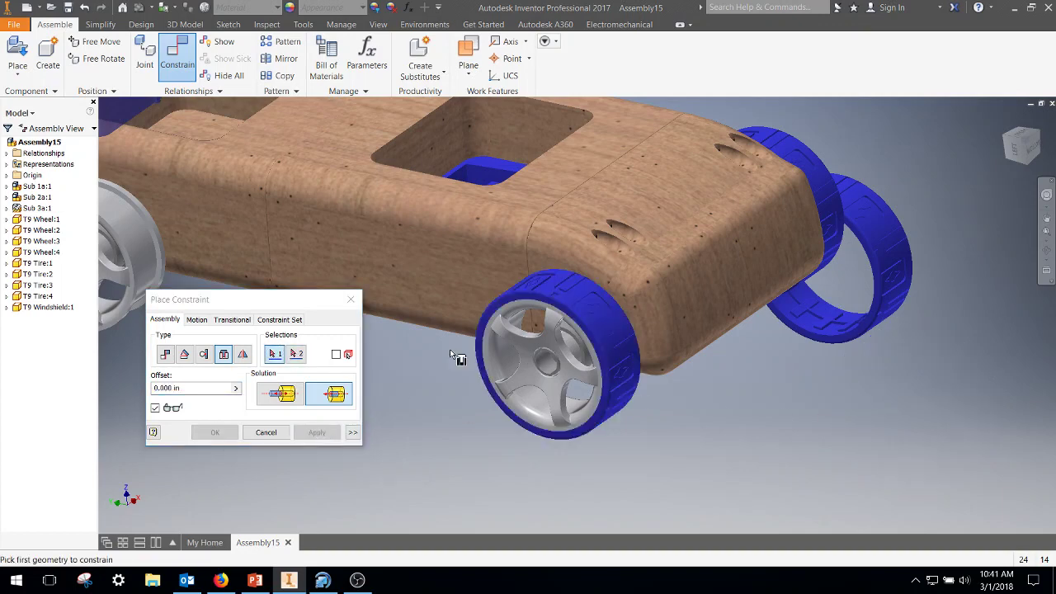
- Insert-constrain the last loose tire onto the inner rim edge of the wheel beside the windshield, using the Aligned solution
middle_click_drag(454, 354, 636, 349, "shift")
left_click(557, 314)
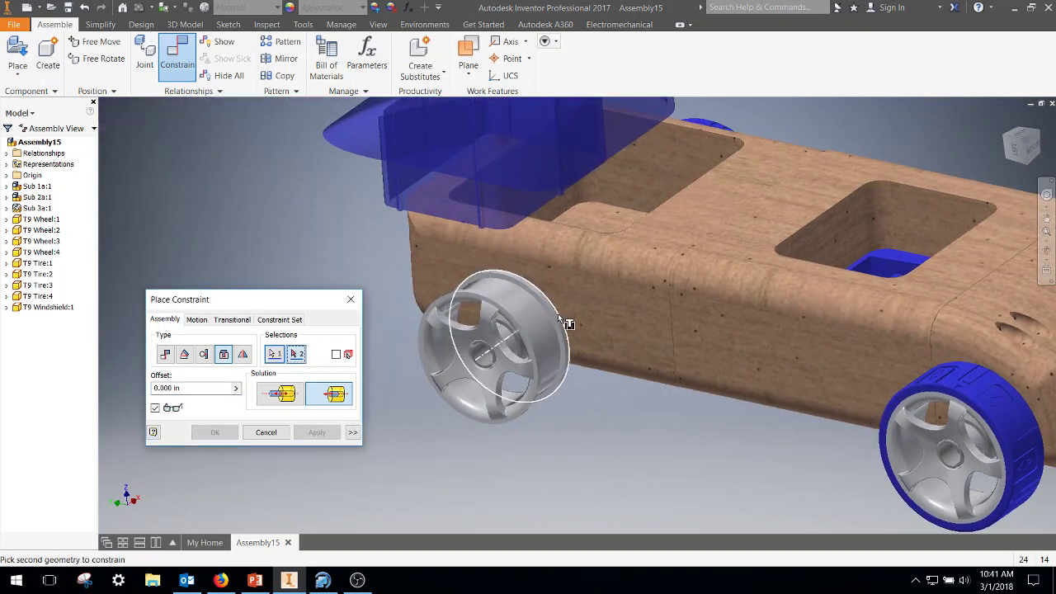
middle_click_drag(779, 317, 360, 316)
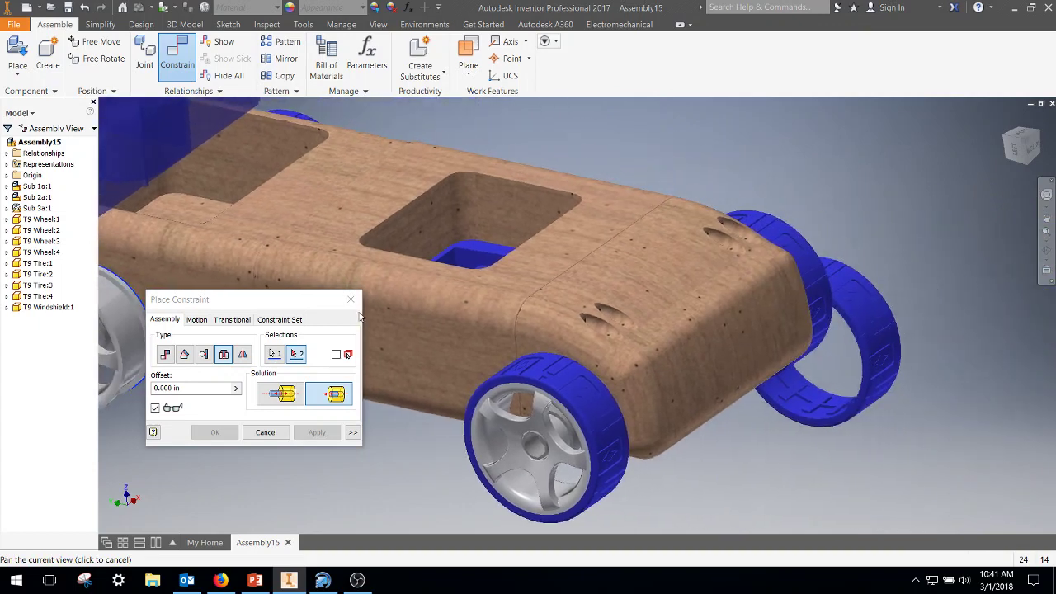
left_click(825, 392)
middle_click_drag(528, 395, 779, 396)
scroll(778, 396, "down", 1)
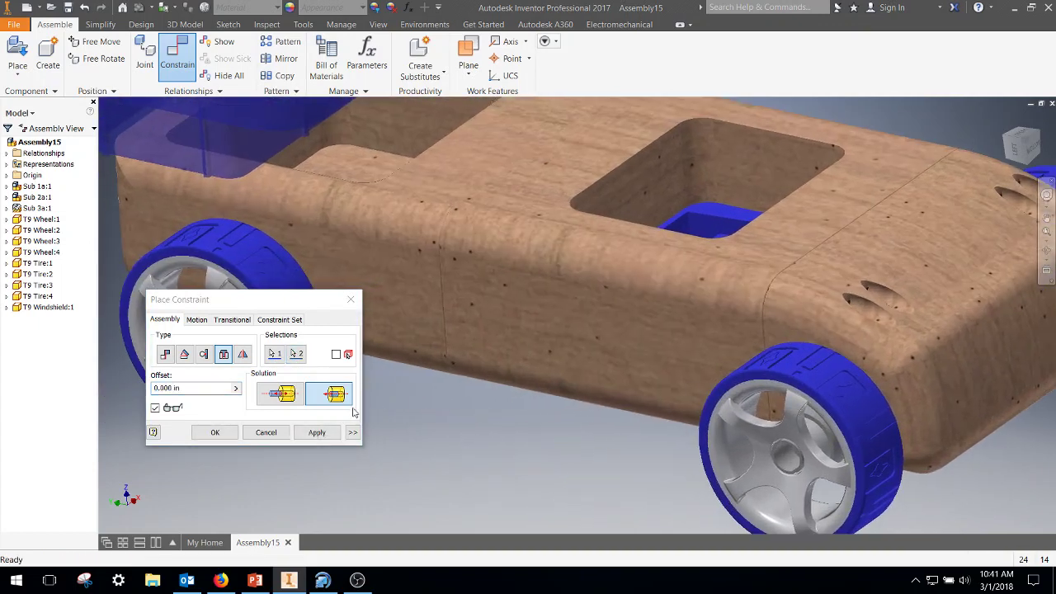
left_click(332, 435)
left_click(266, 433)
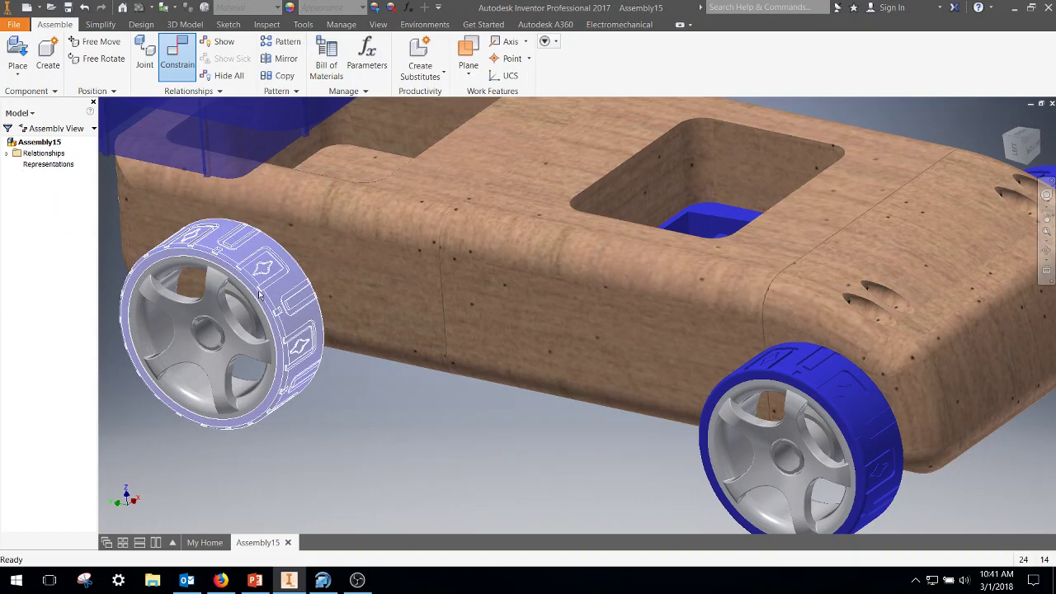
- Test the mounted wheels, tires and body subassemblies for movement, examining the vehicle from several viewing angles
left_click(160, 301)
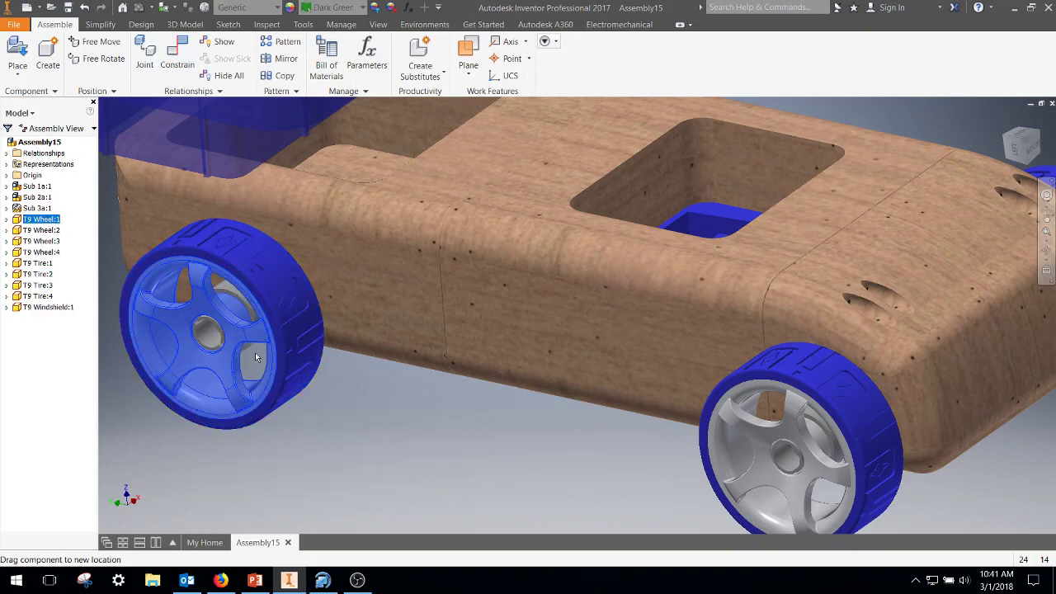
left_click(774, 379)
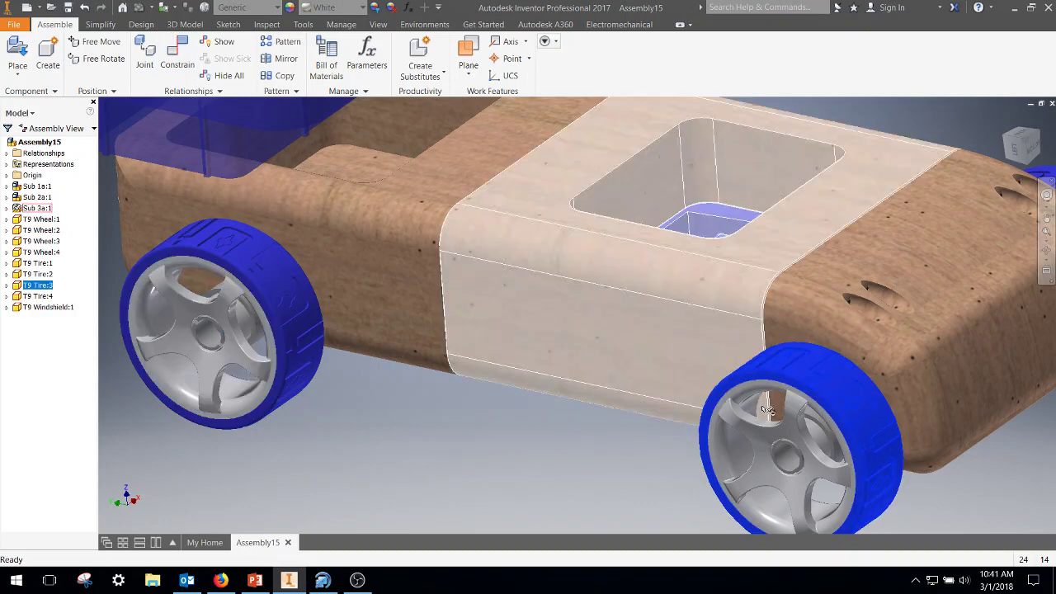
left_click(774, 436)
middle_click_drag(829, 284, 525, 246)
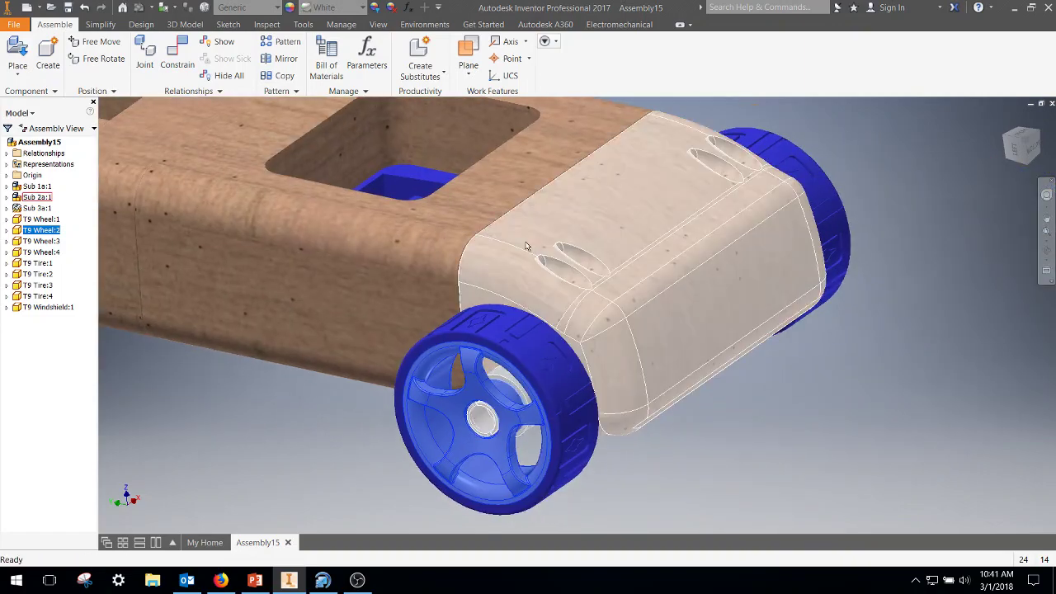
left_click(575, 249)
left_click(294, 207)
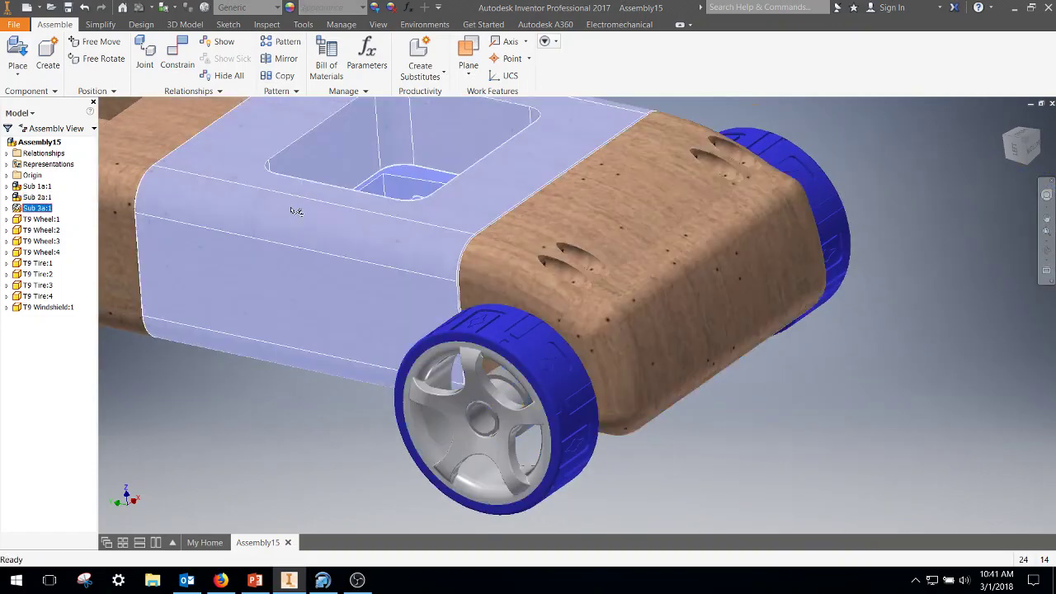
left_click(141, 138)
middle_click_drag(699, 288, 516, 231, "shift")
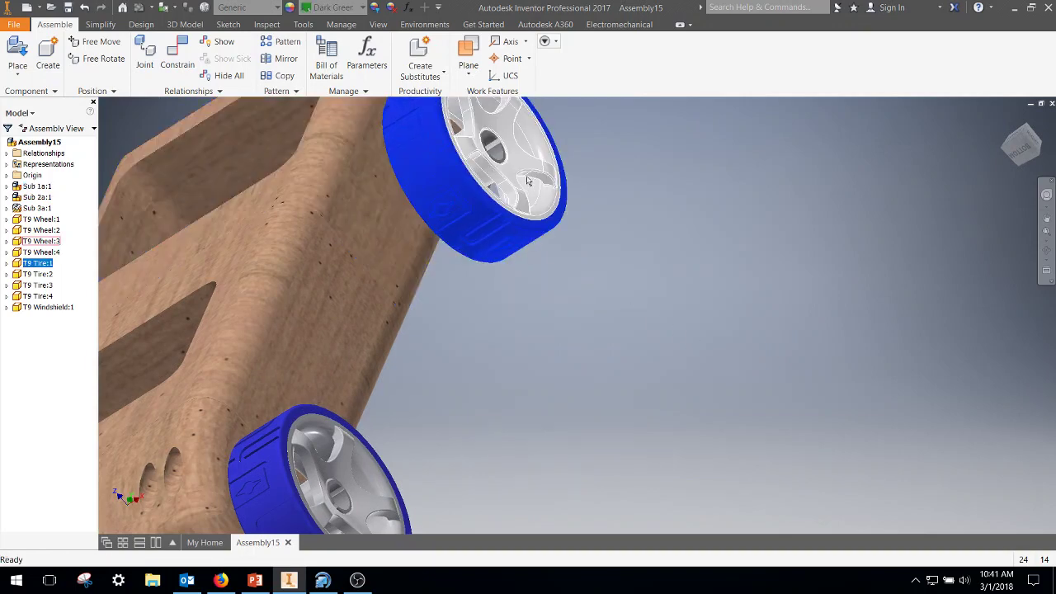
left_click(522, 190)
middle_click_drag(539, 309, 467, 227, "shift")
left_click(502, 340)
scroll(386, 227, "up", 5)
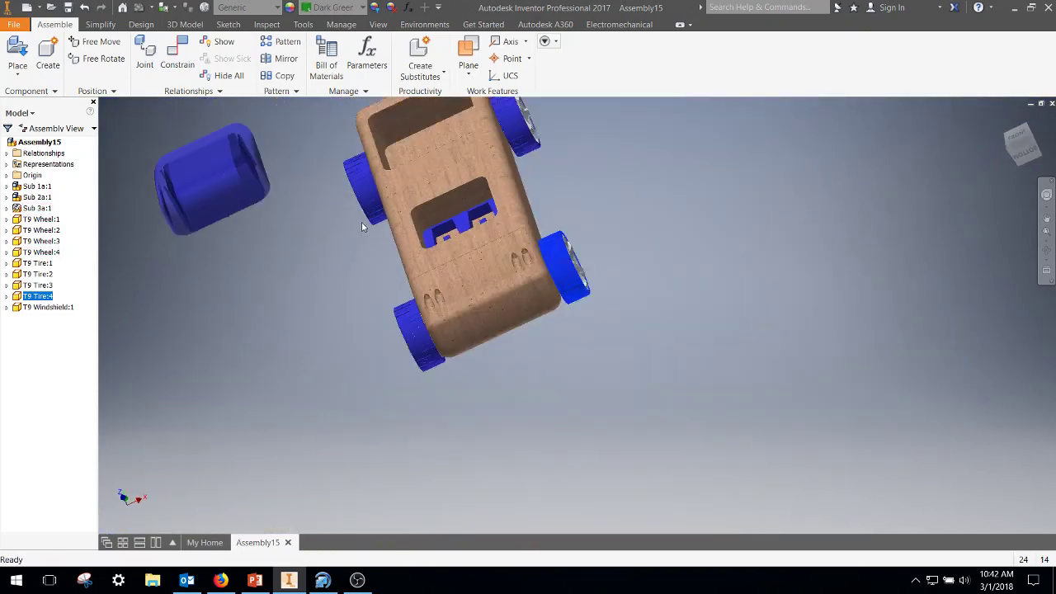
- Free-rotate the loose windshield beside the body so its underside faces can be reached
middle_click_drag(362, 222, 603, 229)
left_click(505, 242)
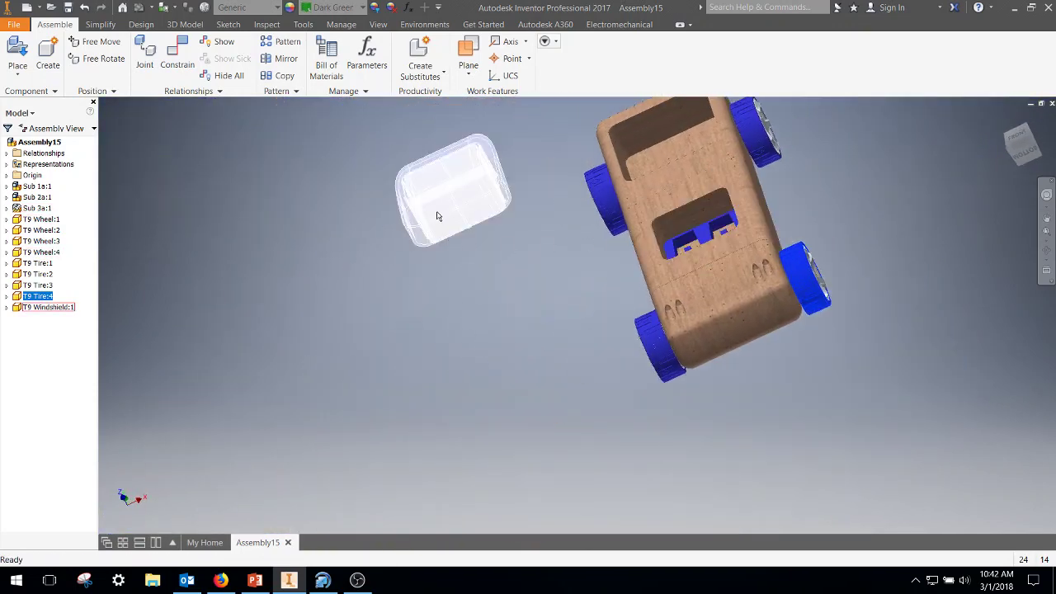
left_click(98, 59)
left_click_drag(397, 198, 433, 237)
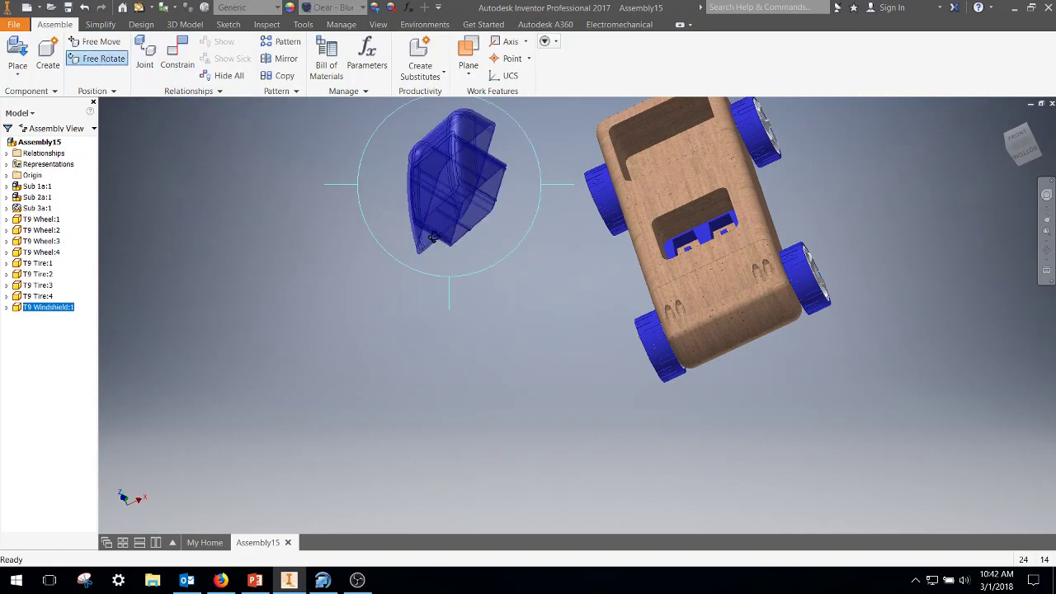
right_click(520, 286)
left_click(520, 320)
- Mate the top face of the blue interior insert to the windshield's flat lower rim face with a 0.000 in offset
left_click(181, 59)
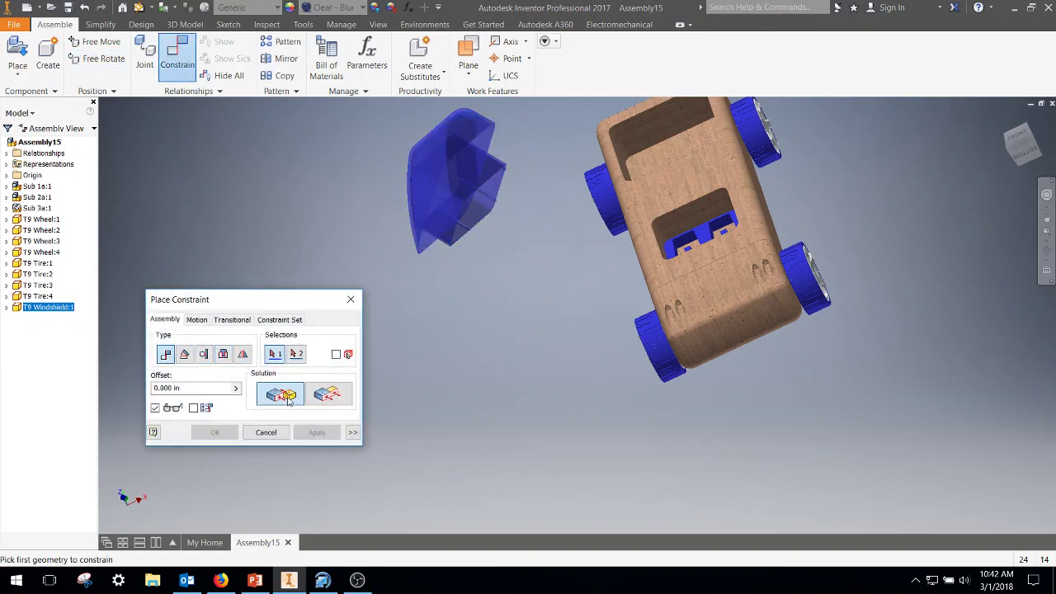
scroll(522, 245, "down", 5)
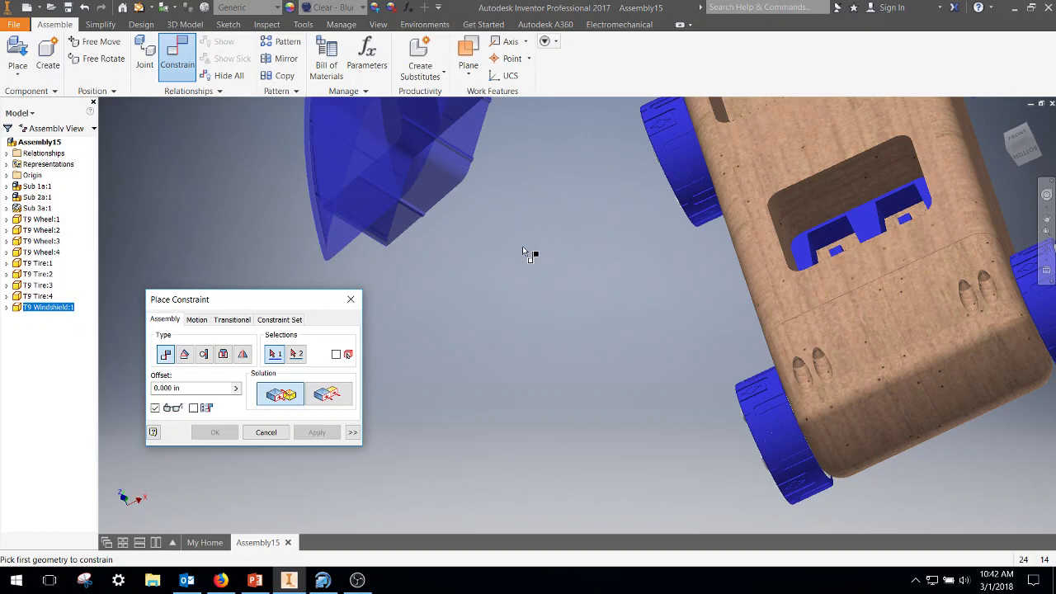
middle_click_drag(726, 250, 257, 216)
left_click(764, 184)
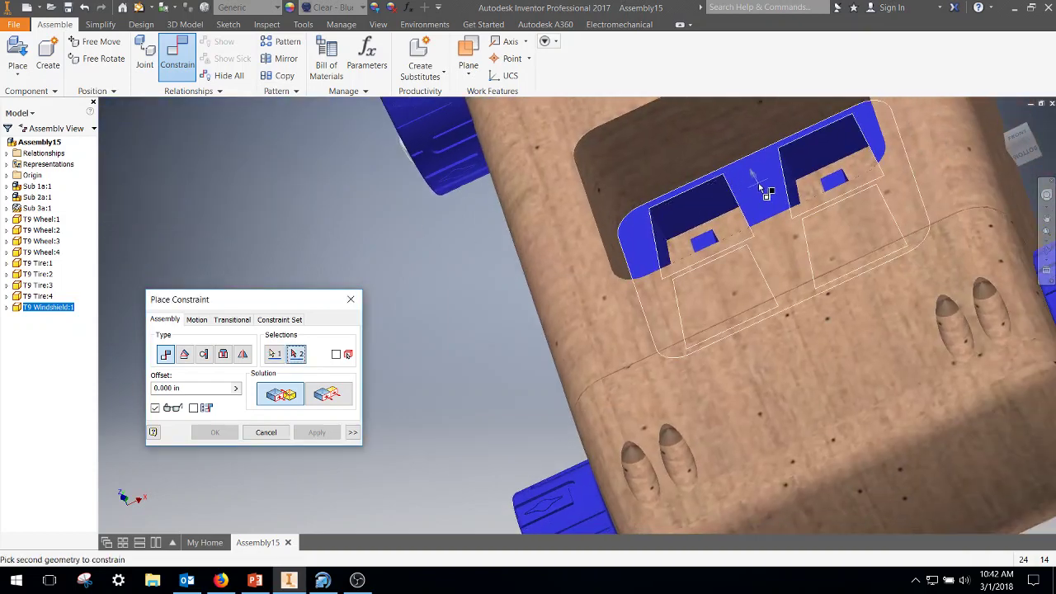
middle_click_drag(494, 196, 762, 204)
middle_click_drag(376, 210, 324, 169, "shift")
scroll(256, 174, "down", 5)
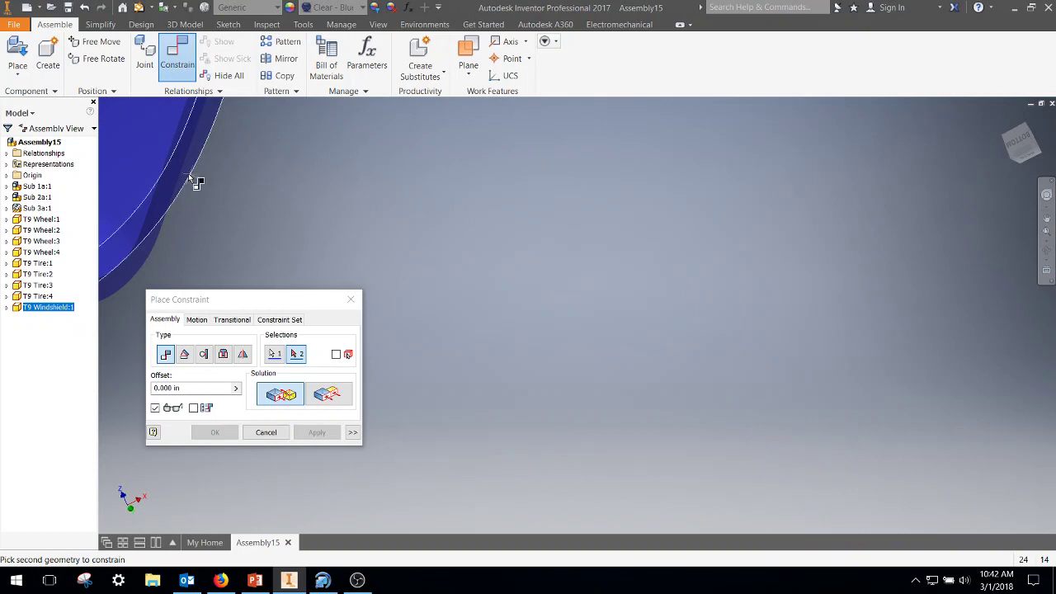
middle_click_drag(211, 173, 773, 375)
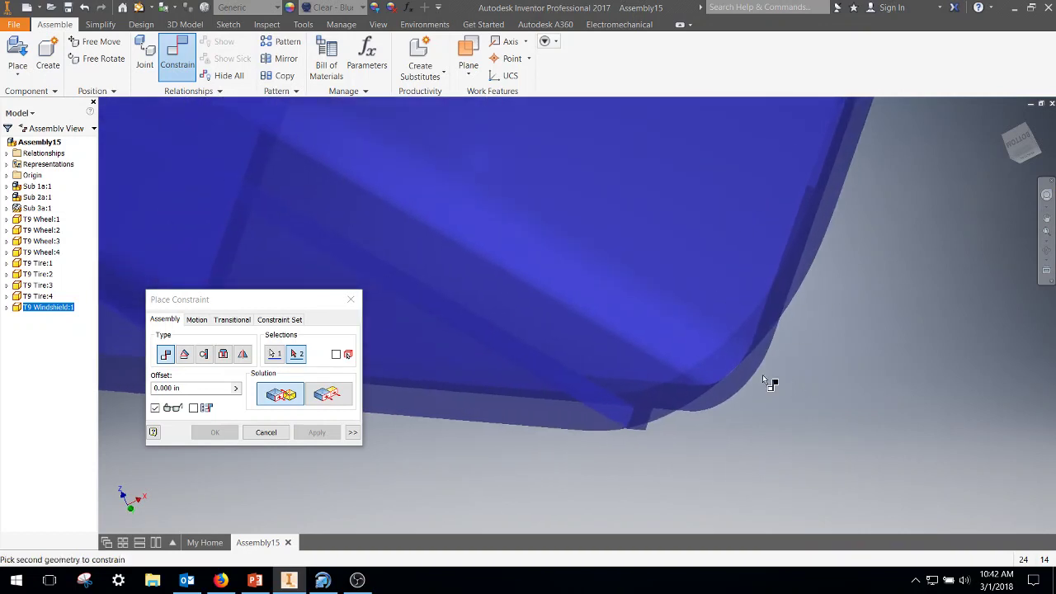
scroll(773, 374, "down", 2)
scroll(767, 367, "up", 3)
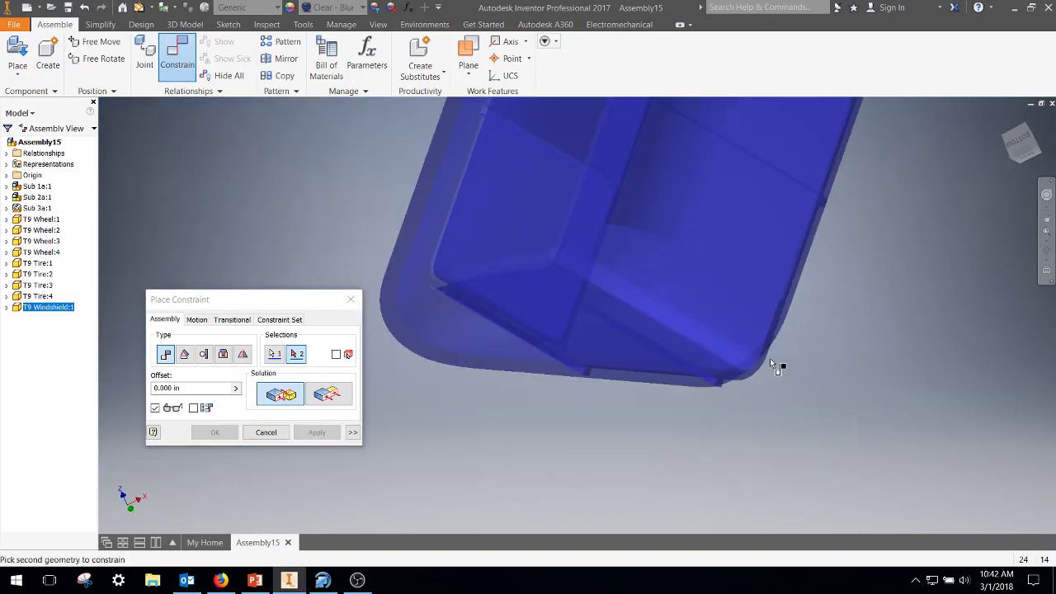
scroll(771, 365, "down", 2)
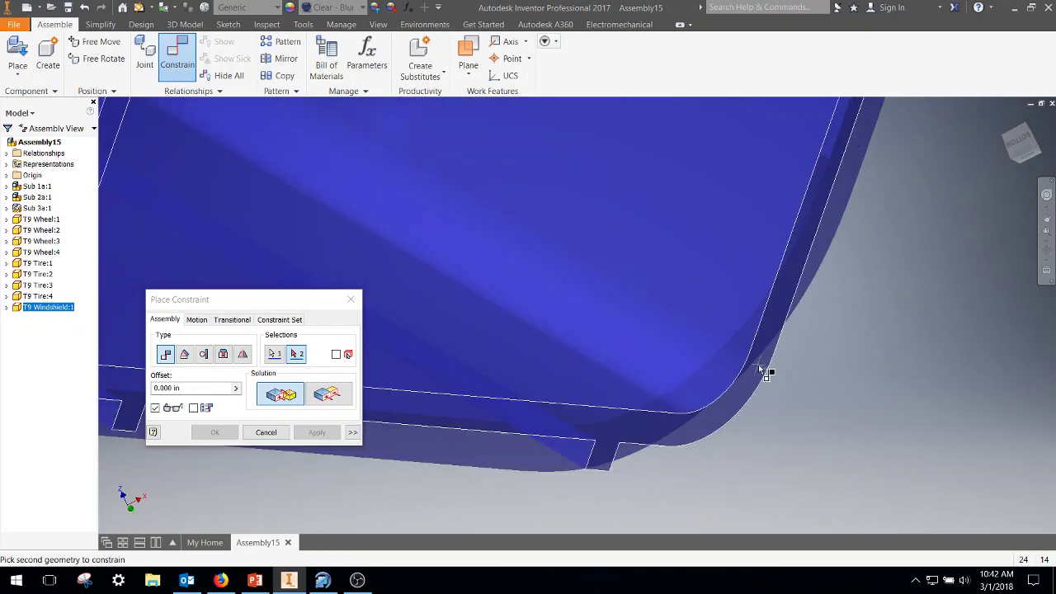
left_click(765, 371)
left_click(316, 432)
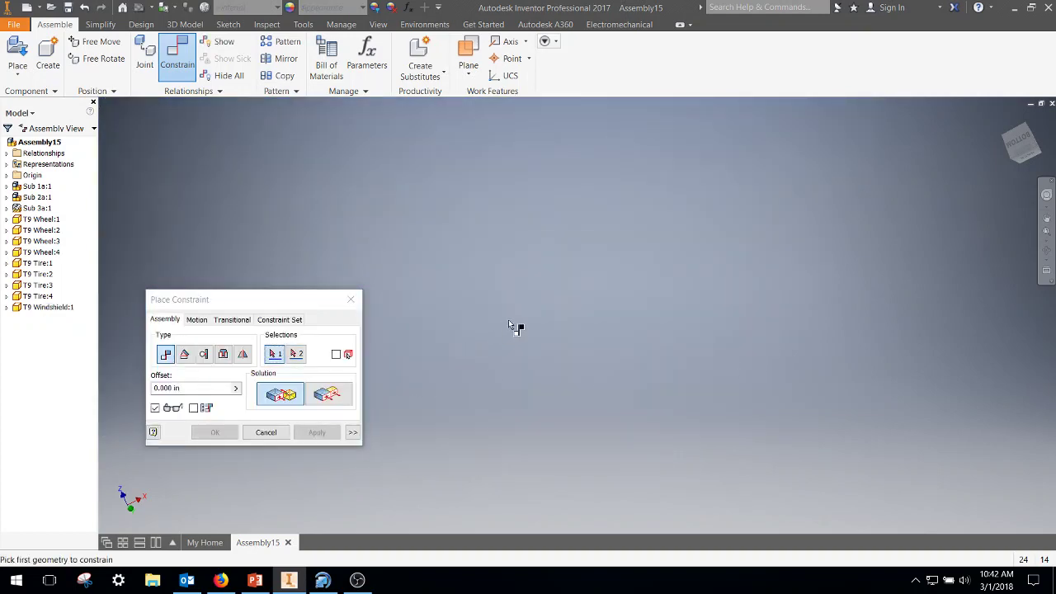
- Finish constraining and move the windshield aside to uncover the body's cabin opening
scroll(508, 320, "up", 3)
middle_click_drag(831, 279, 622, 208)
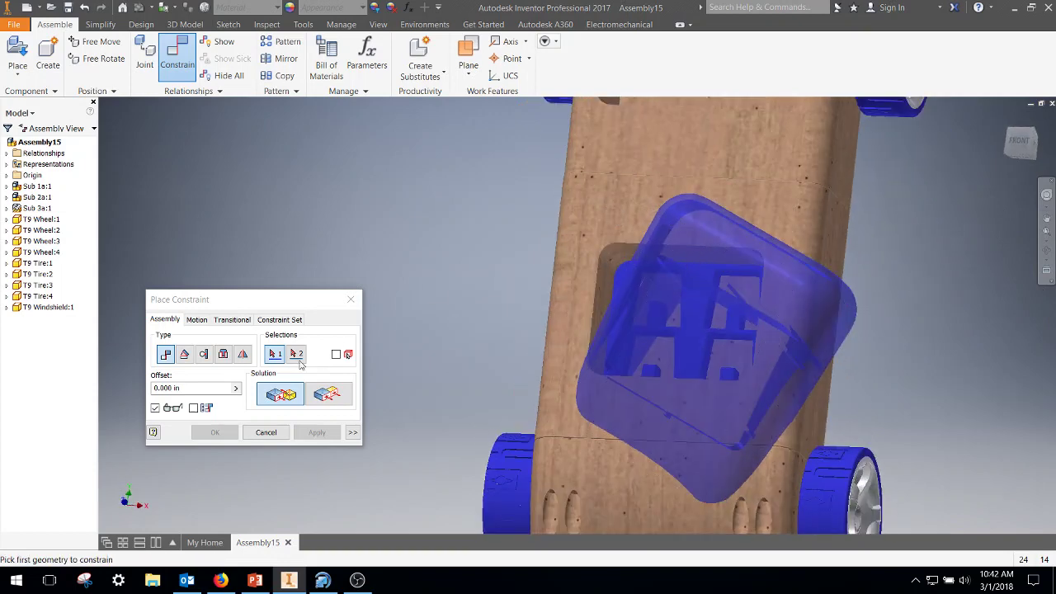
left_click(265, 432)
left_click_drag(666, 294, 288, 243)
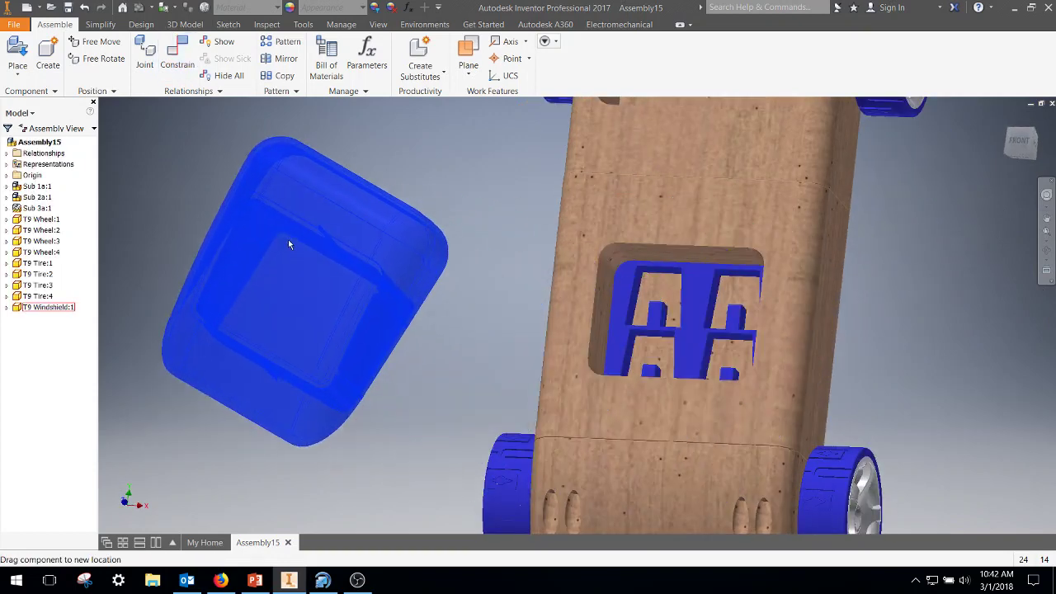
- Mate the inner side wall of the cabin opening to the side face of a windshield rib at 0.000 in offset
left_click(177, 60)
middle_click_drag(477, 300, 522, 300, "shift")
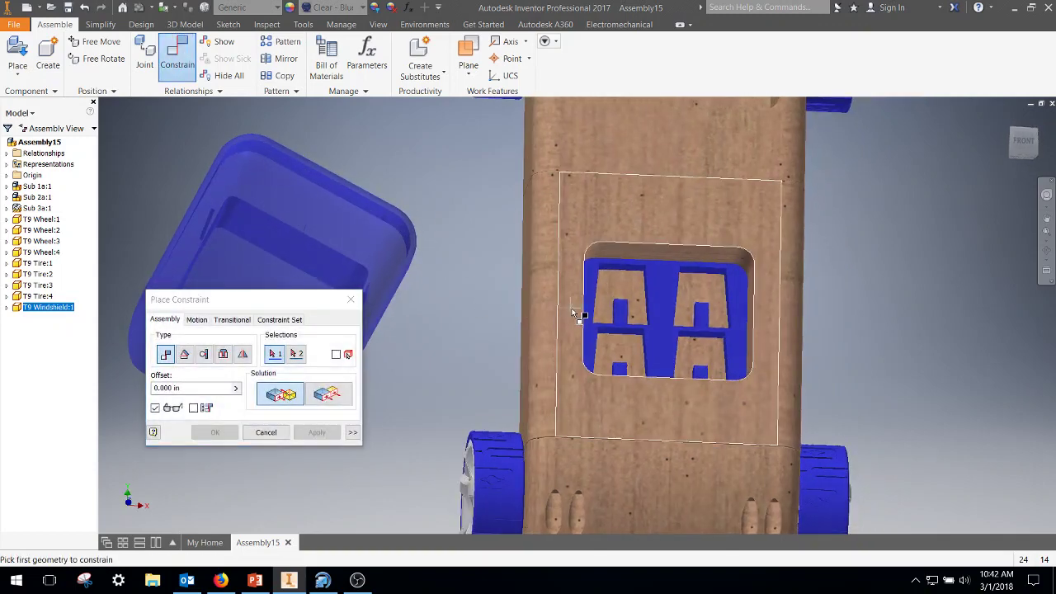
middle_click_drag(453, 338, 489, 332, "shift")
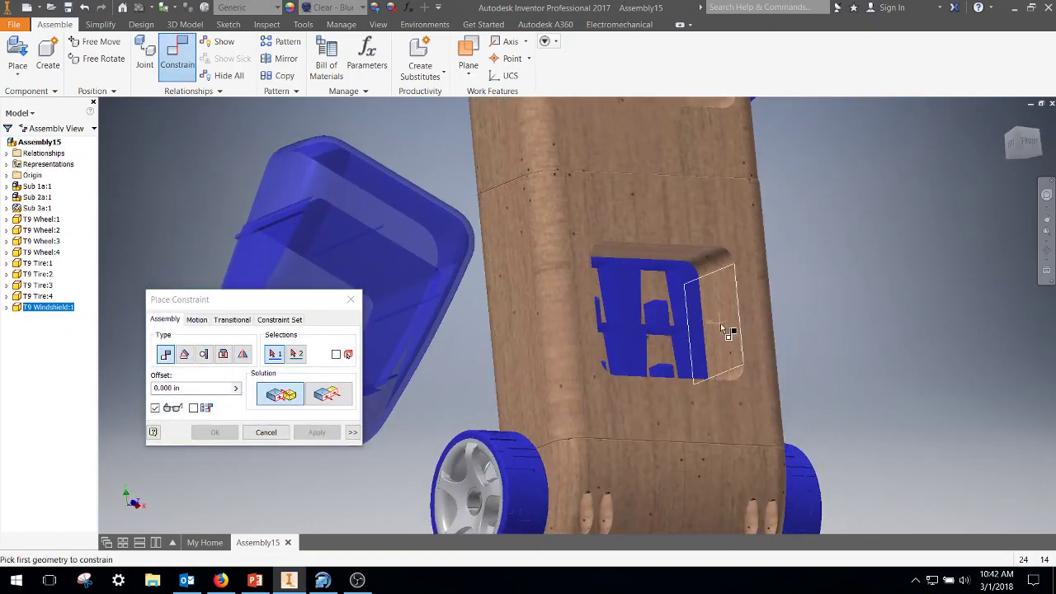
left_click(720, 330)
middle_click_drag(573, 342, 502, 304)
scroll(487, 360, "down", 3)
scroll(488, 360, "down", 2)
middle_click_drag(497, 385, 370, 254)
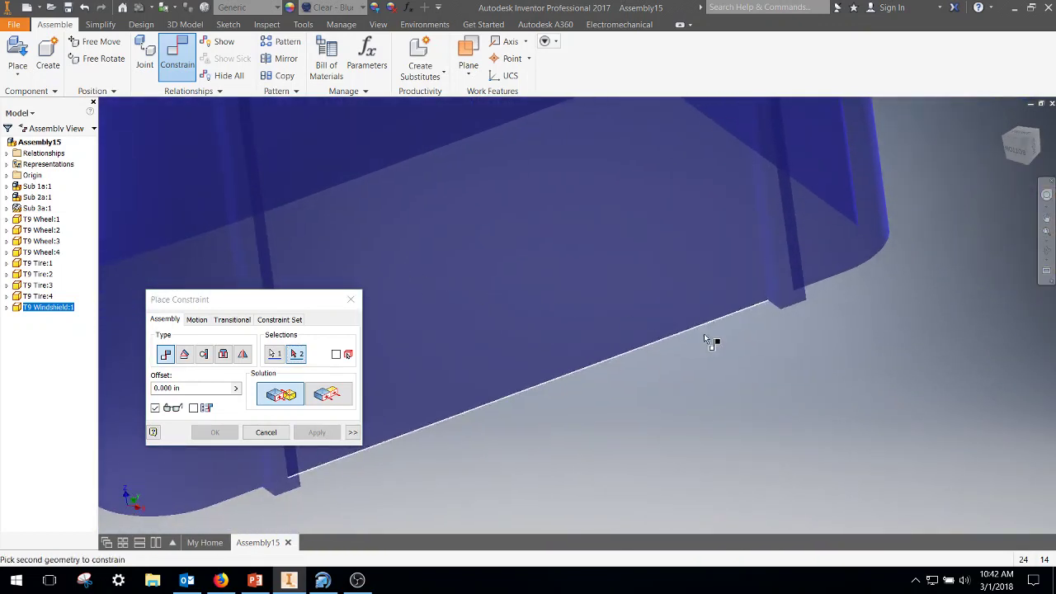
left_click(797, 294)
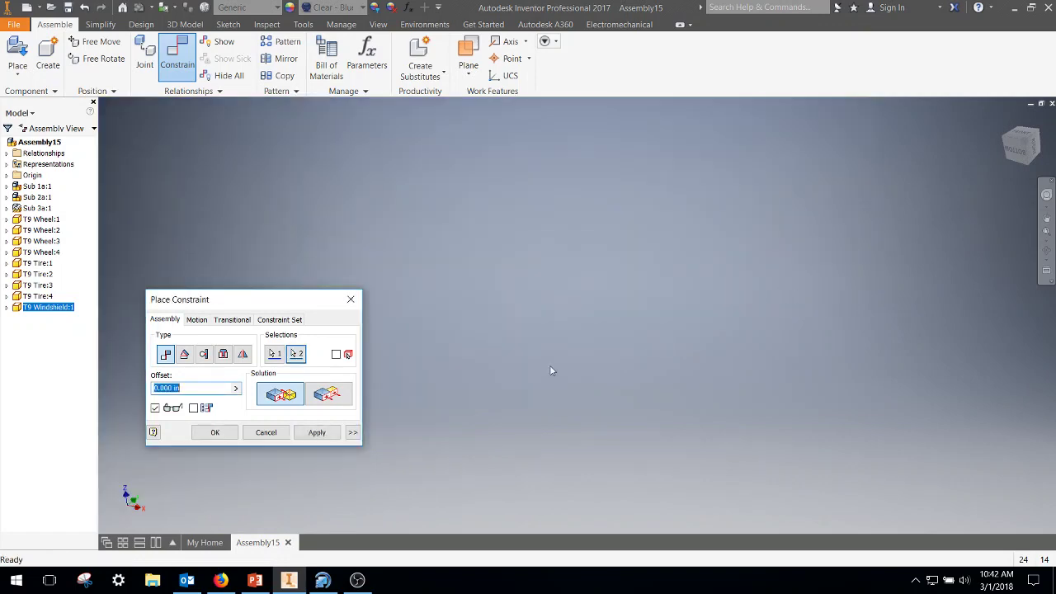
left_click(319, 432)
scroll(587, 382, "down", 5)
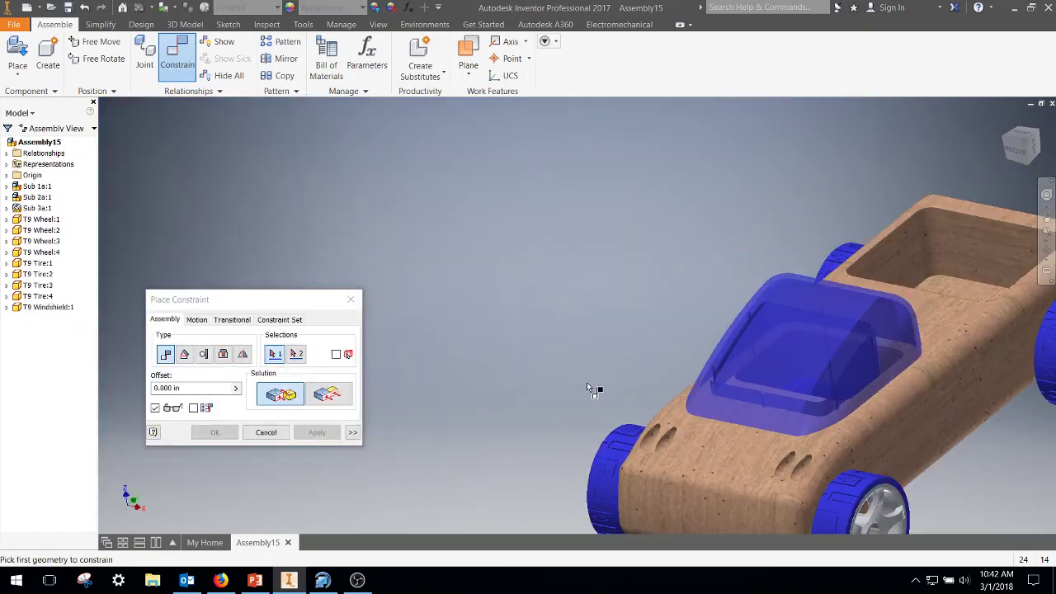
left_click(266, 432)
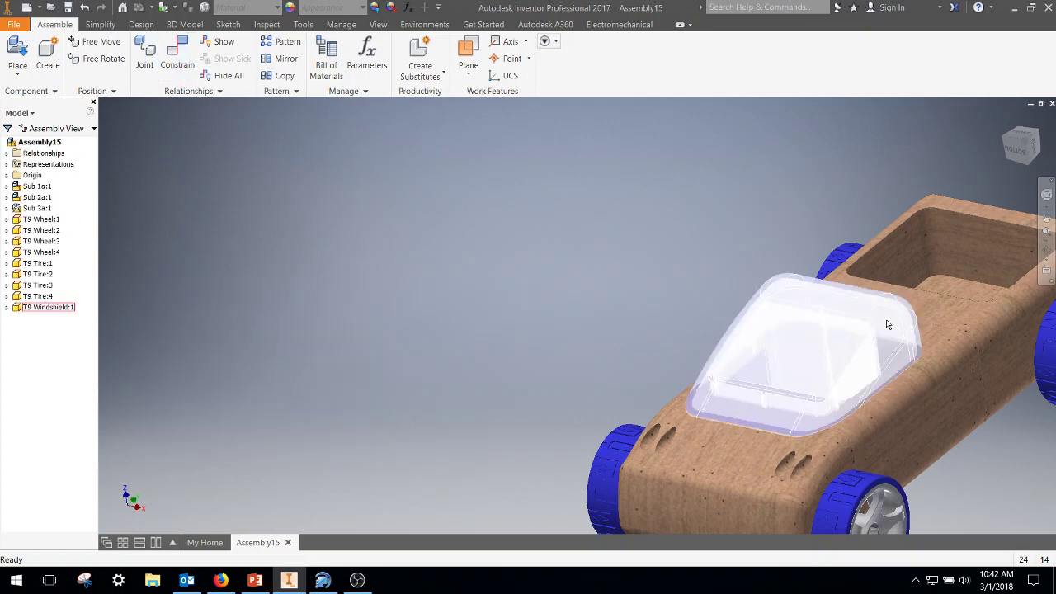
- Slide the windshield clear of the opening and mate the opening's end wall nearest the truck bed to a windshield rib face, offset 0.000 in
left_click_drag(888, 322, 555, 499)
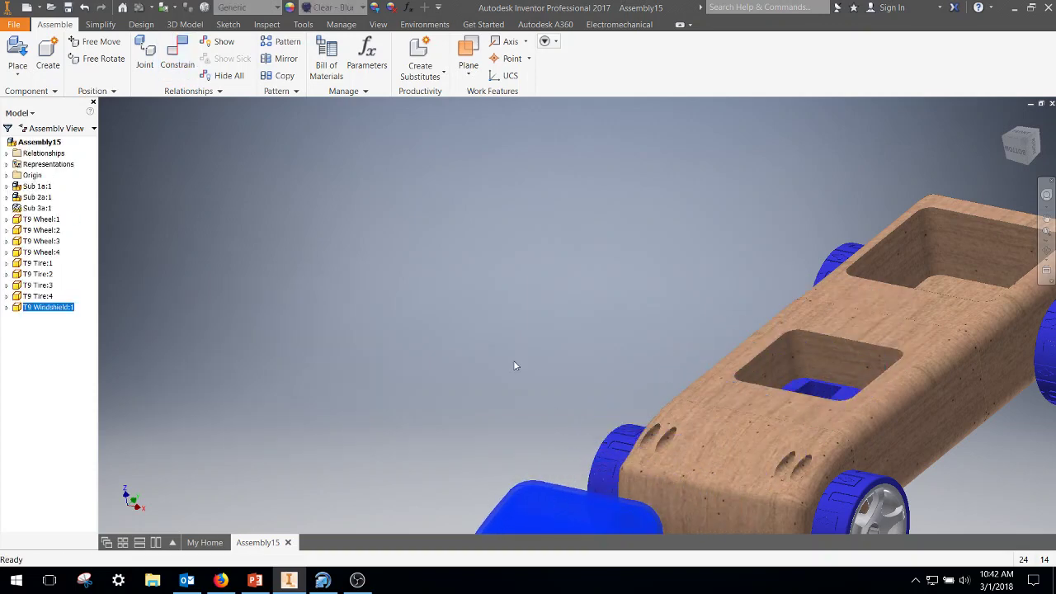
left_click(177, 56)
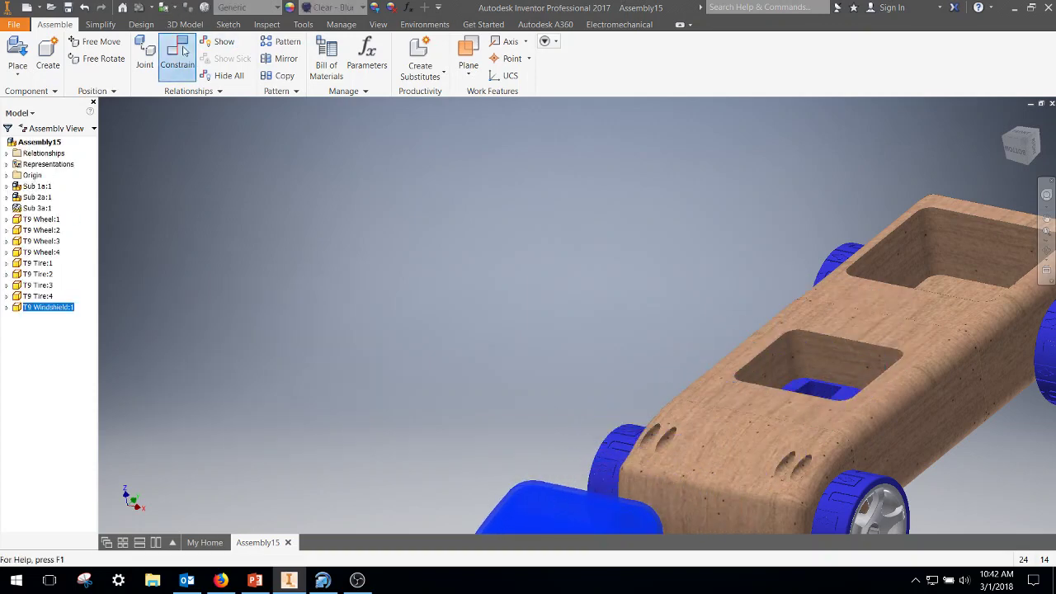
left_click(841, 373)
middle_click_drag(792, 422, 785, 284, "shift")
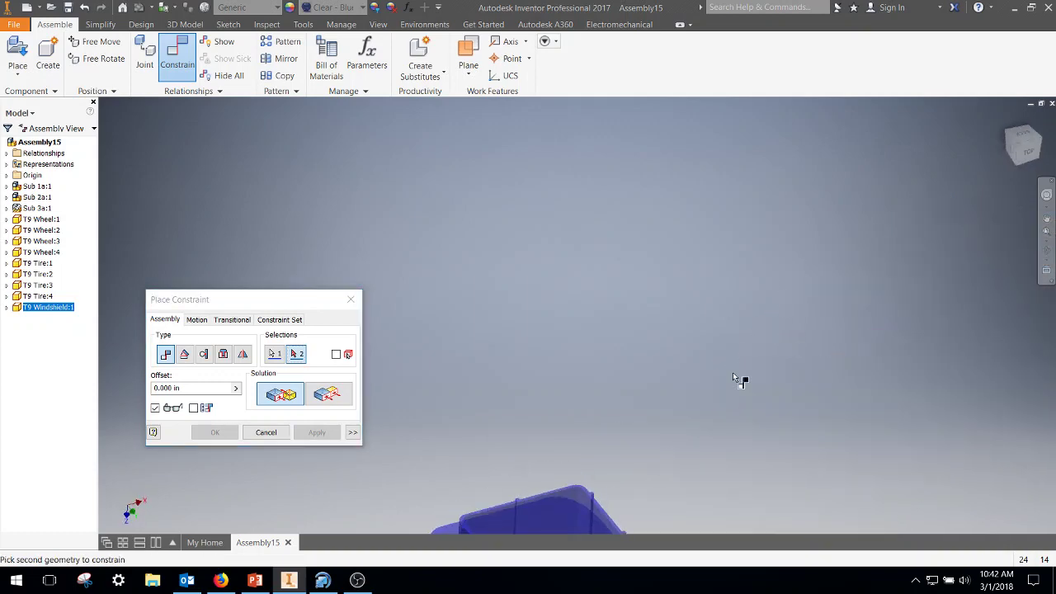
middle_click_drag(740, 382, 699, 163)
mouse_move(659, 412)
middle_mouse_down("shift")
mouse_move(575, 382)
mouse_move(664, 392)
mouse_move(672, 423)
middle_mouse_up("shift")
scroll(589, 389, "up", 8)
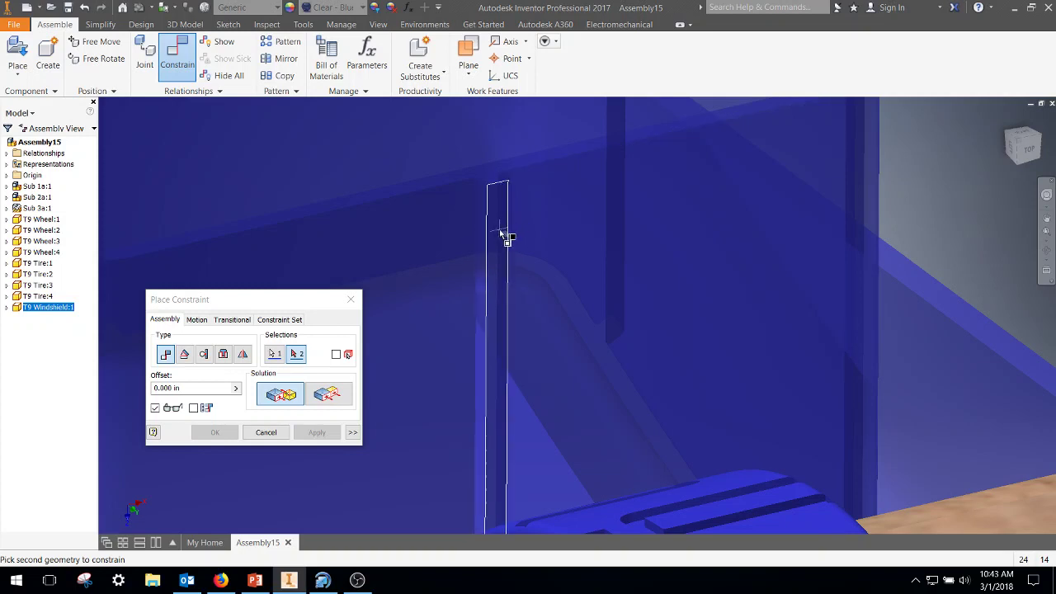
left_click(499, 231)
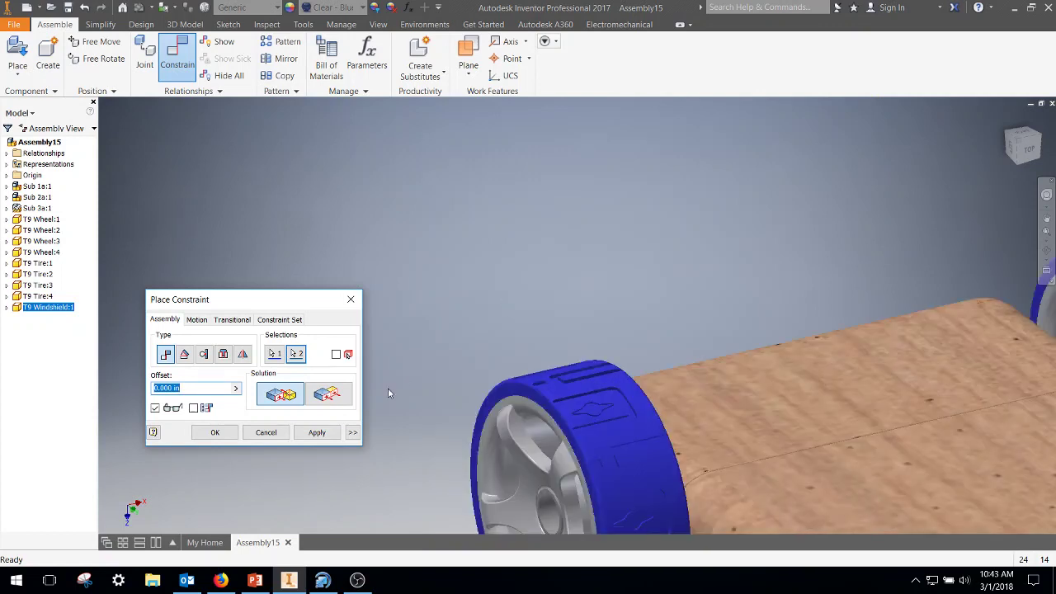
left_click(323, 434)
left_click(349, 300)
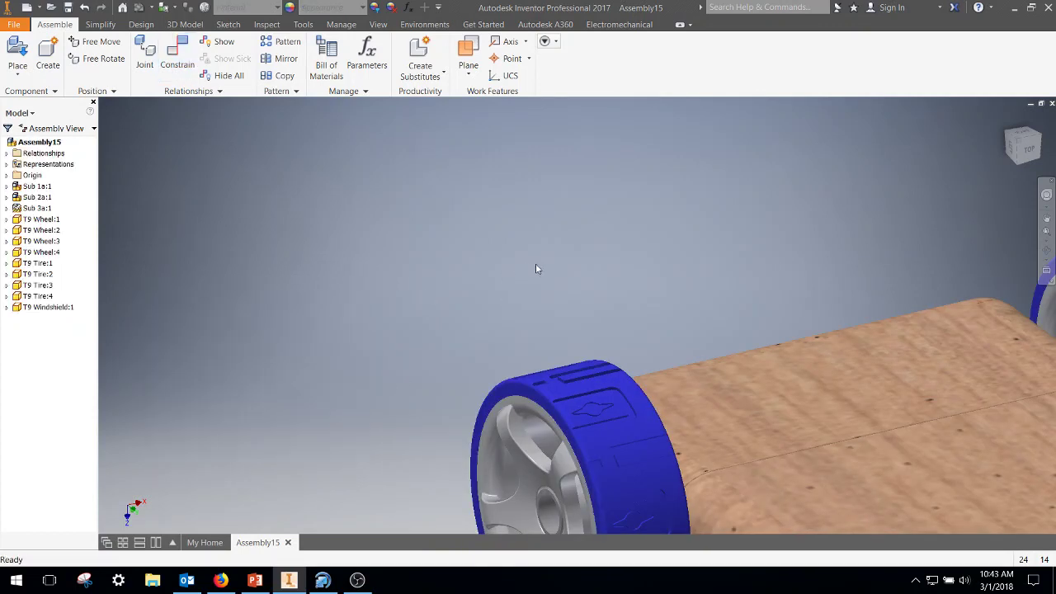
- Restore the home view and test the windshield, body sections and tires for any remaining movement
middle_click_drag(536, 263, 568, 283, "shift")
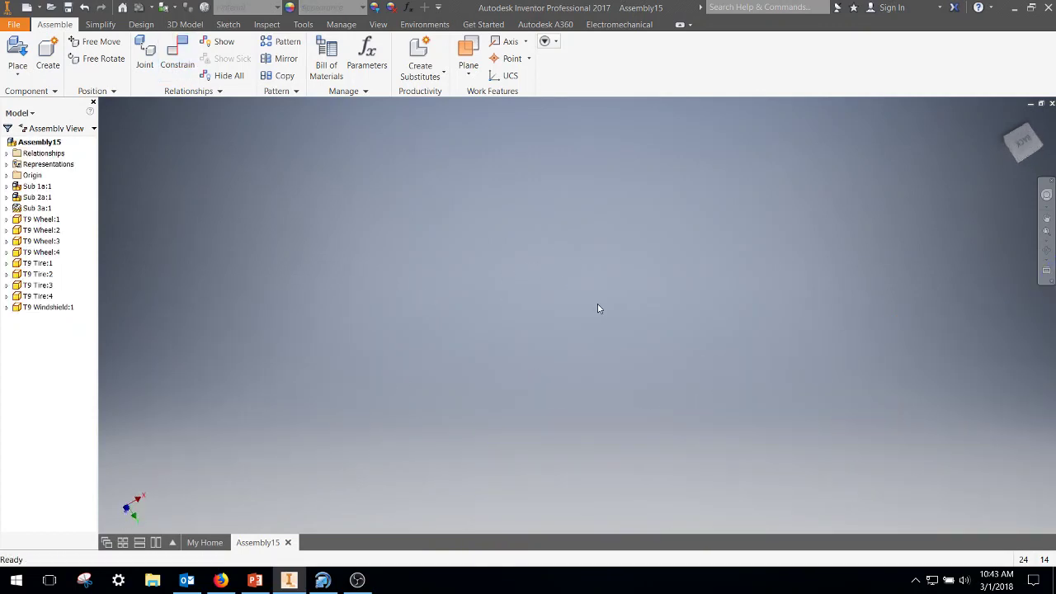
scroll(1015, 236, "up", 3)
left_click(1005, 119)
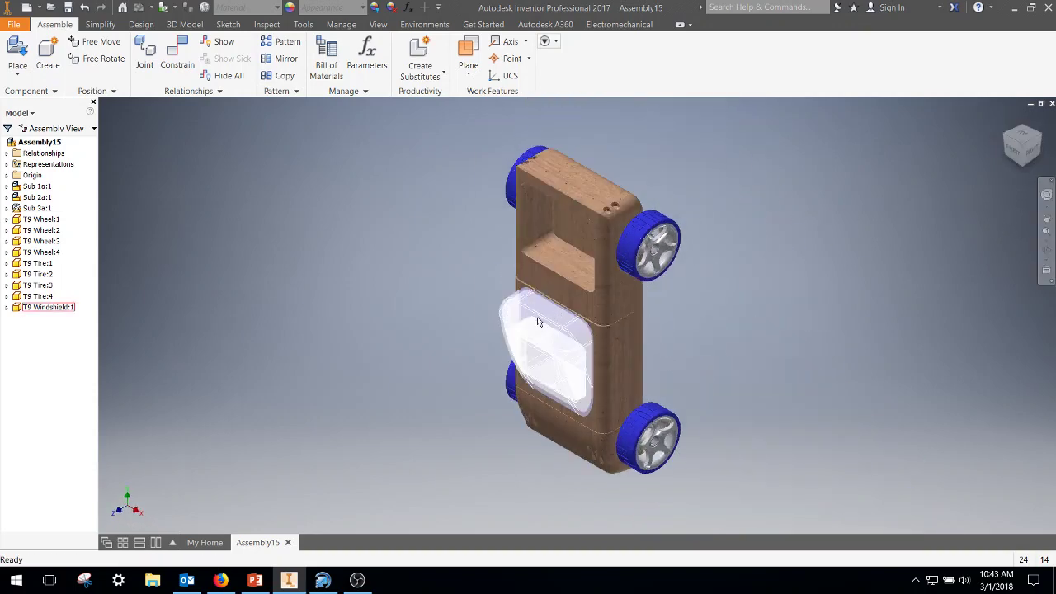
left_click(538, 320)
middle_click_drag(547, 317, 603, 256, "shift")
left_click_drag(565, 354, 541, 334)
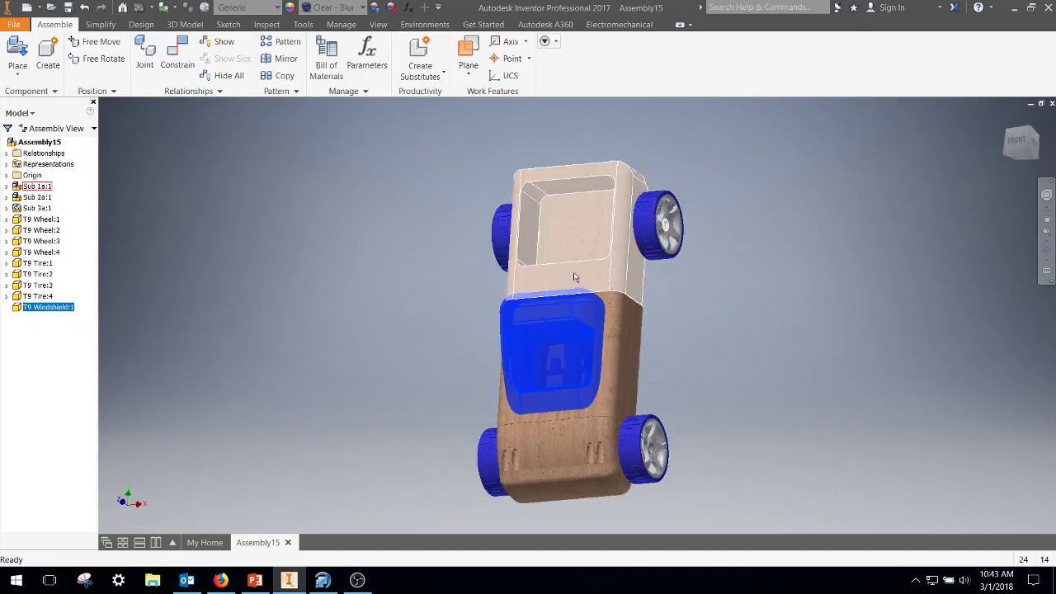
left_click(619, 265)
left_click(636, 335)
left_click(657, 222)
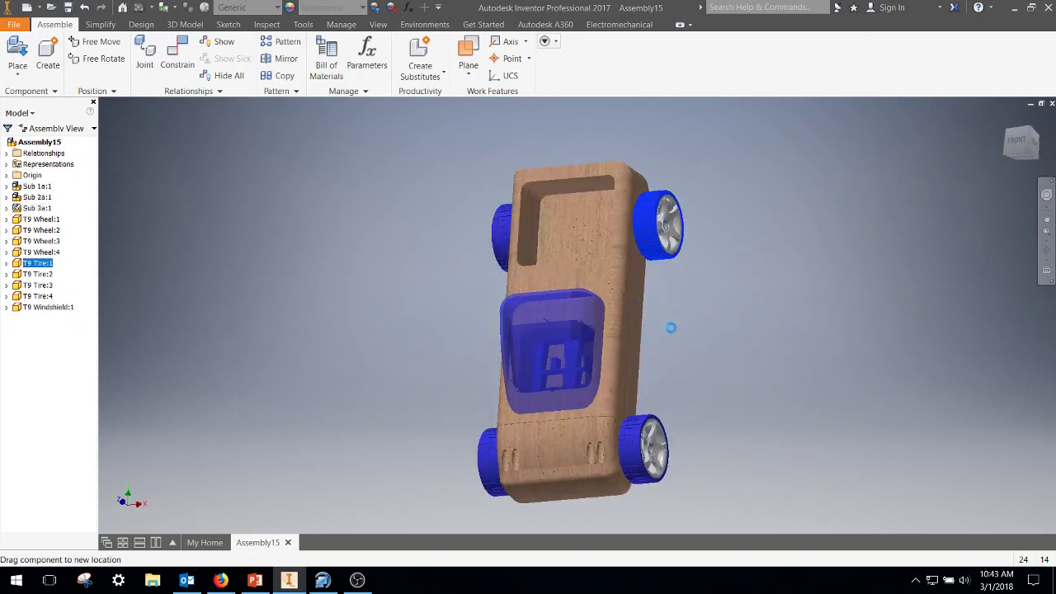
left_click(641, 479)
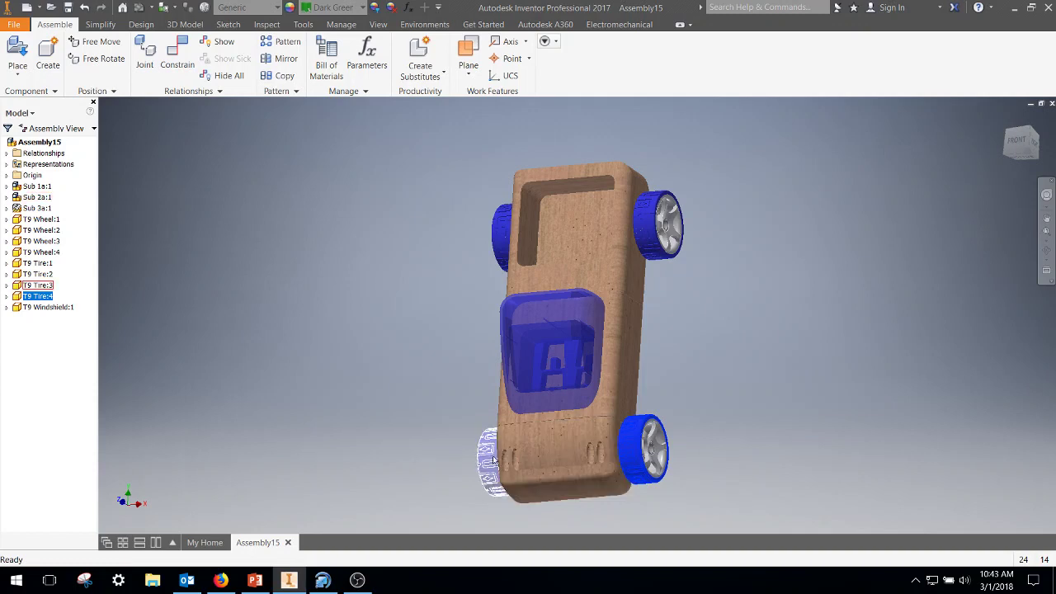
- Check the tires on the far side of the truck for remaining movement and clear the selection
left_click(498, 244)
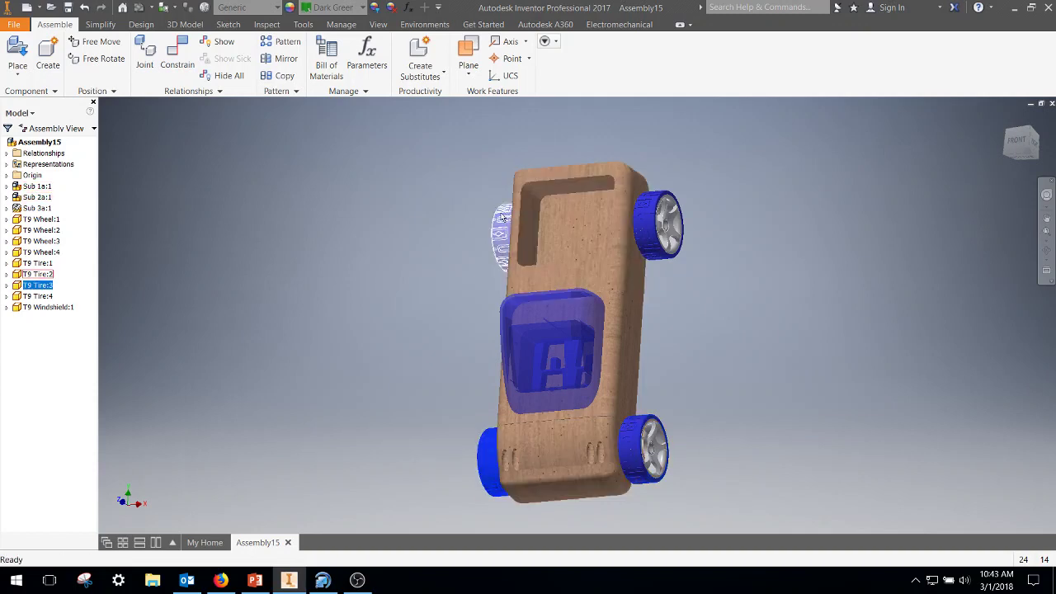
left_click(377, 276)
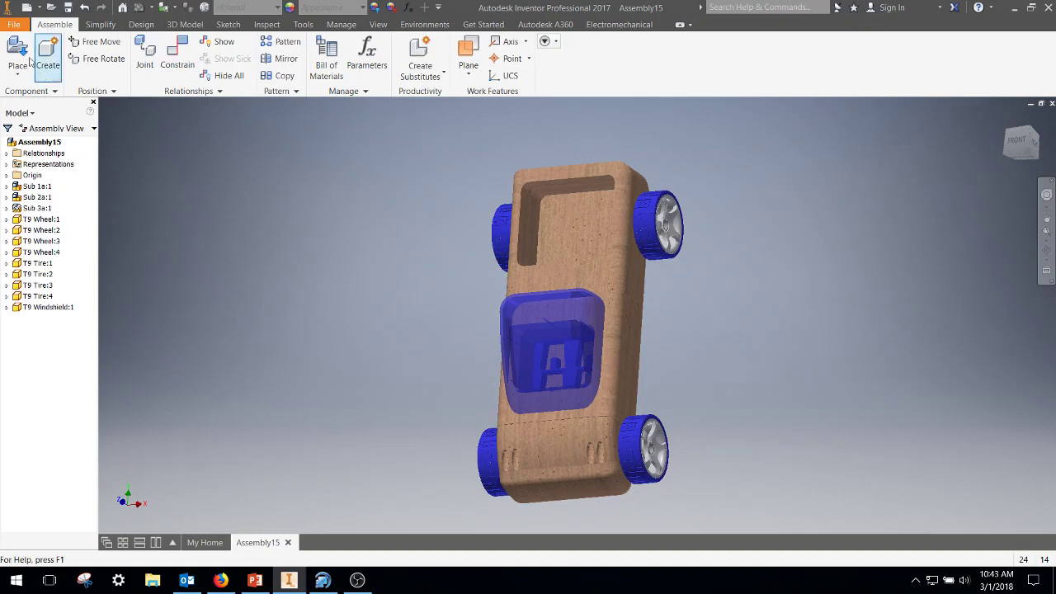
- Save the assembly as FInala in the t9Automoblox folder, leaving the dependent part and subassembly files set to No
left_click(15, 24)
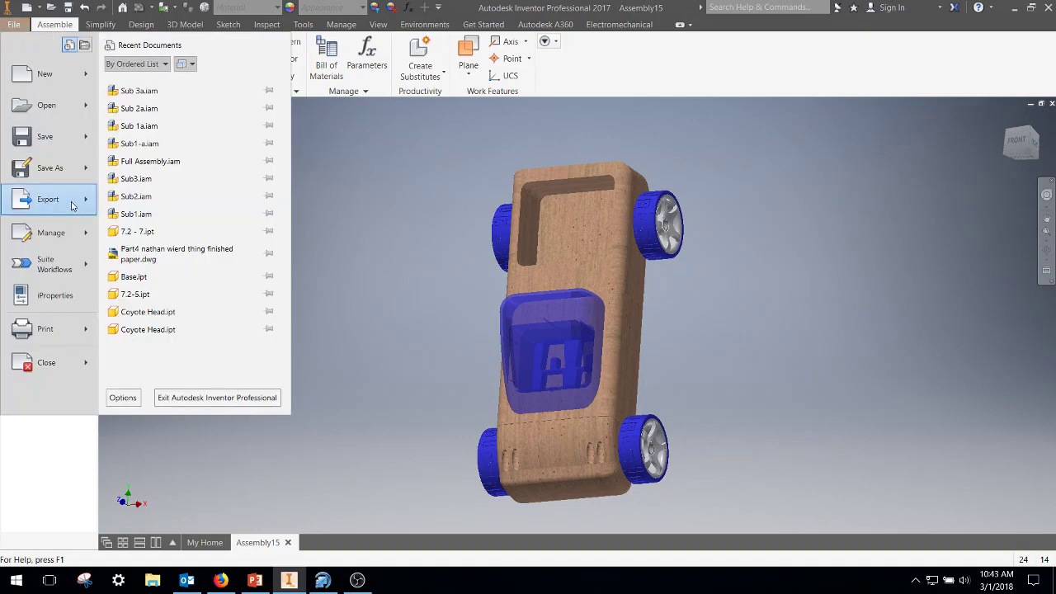
left_click(48, 168)
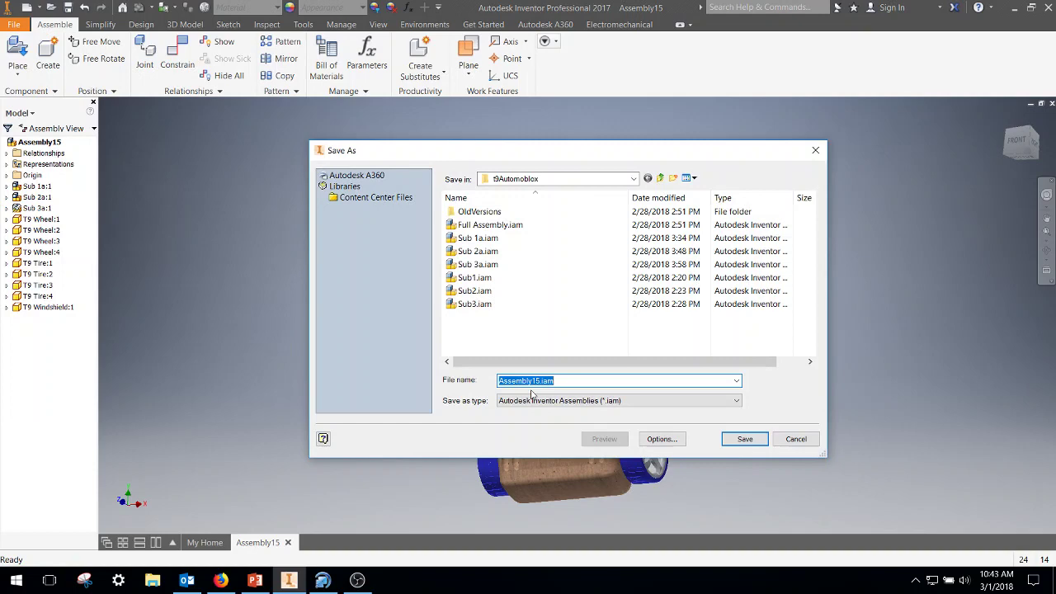
type("Finala")
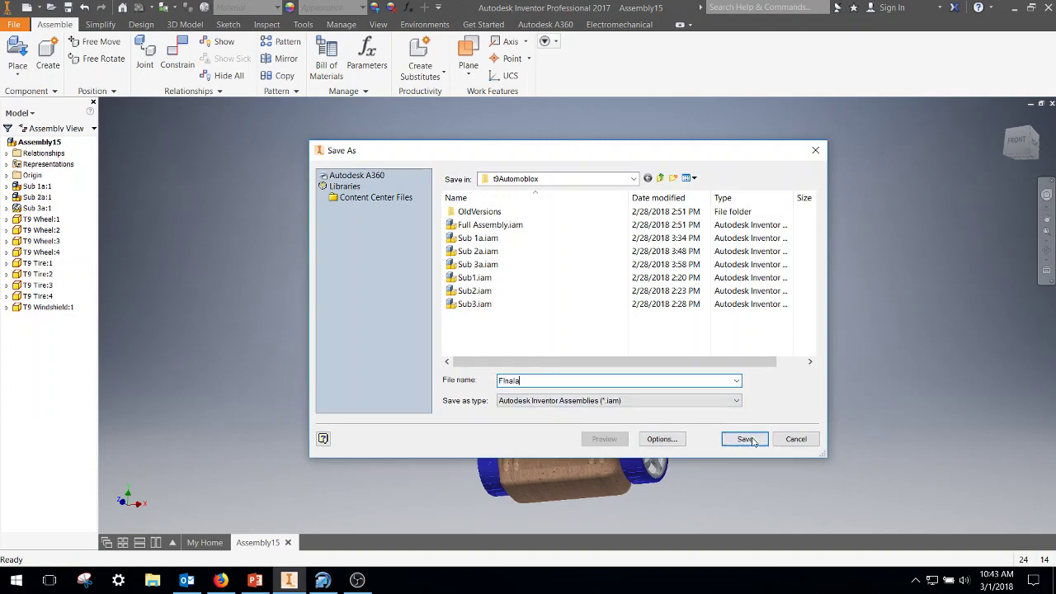
left_click(751, 441)
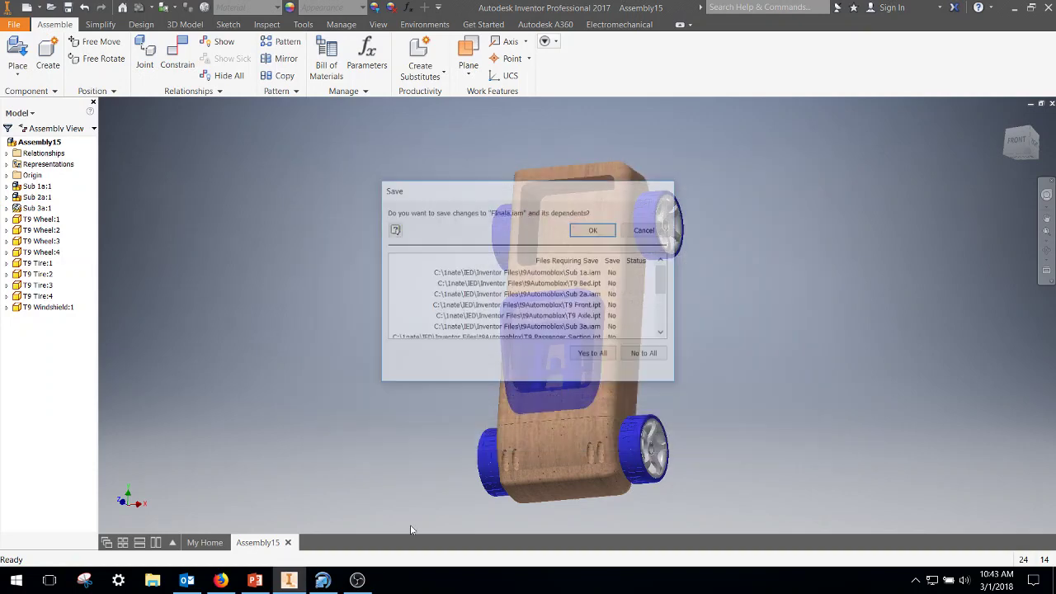
scroll(622, 304, "down", 3)
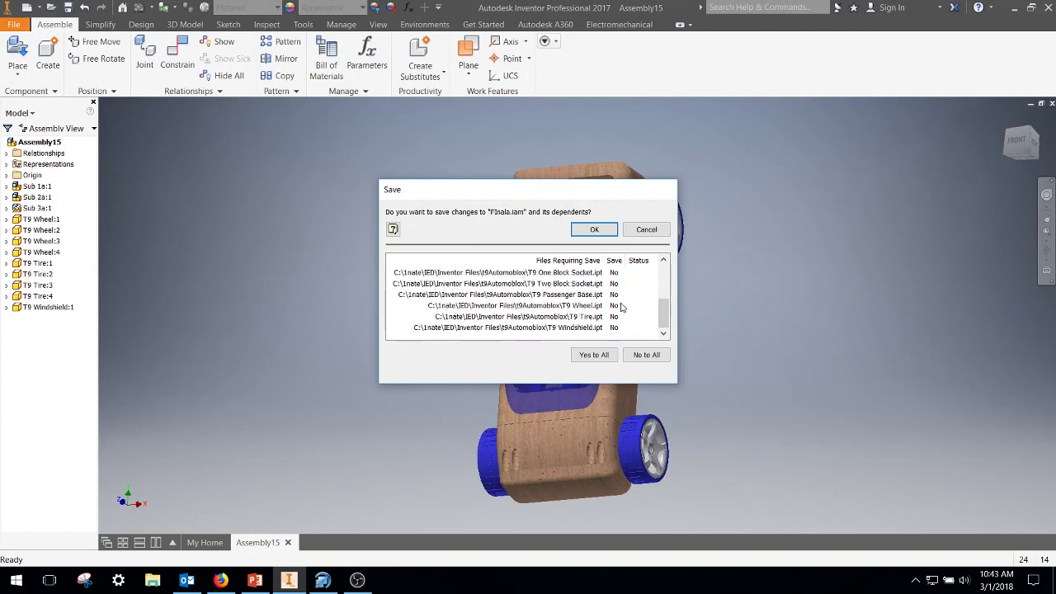
left_click(600, 234)
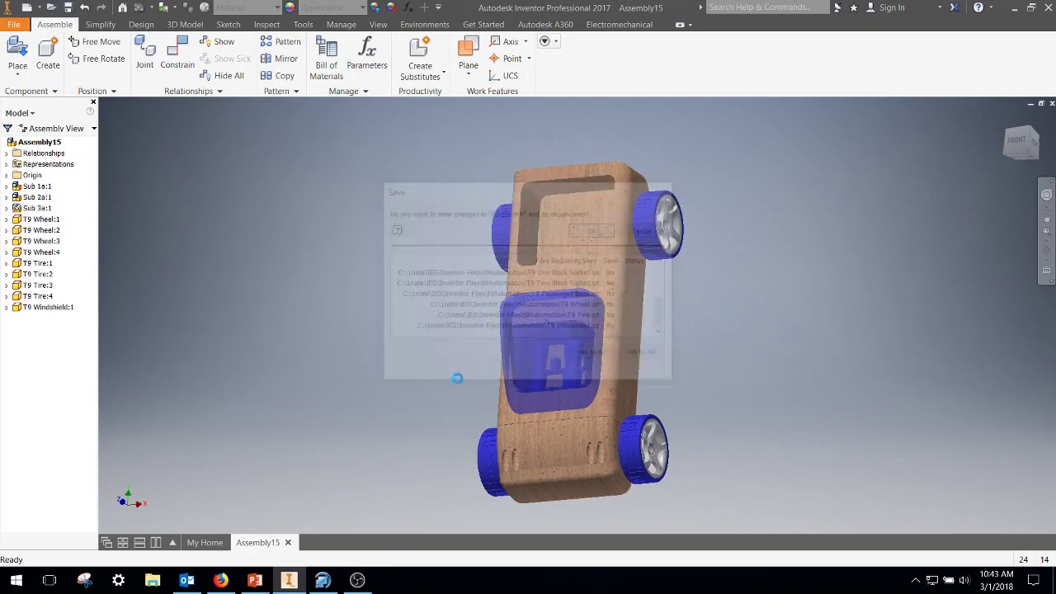
left_click(357, 580)
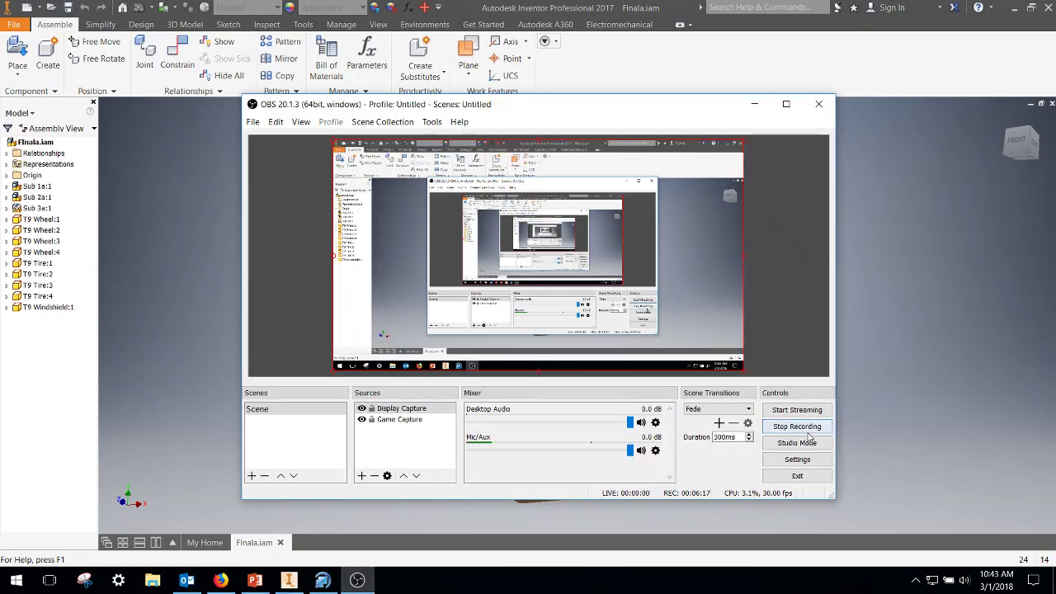